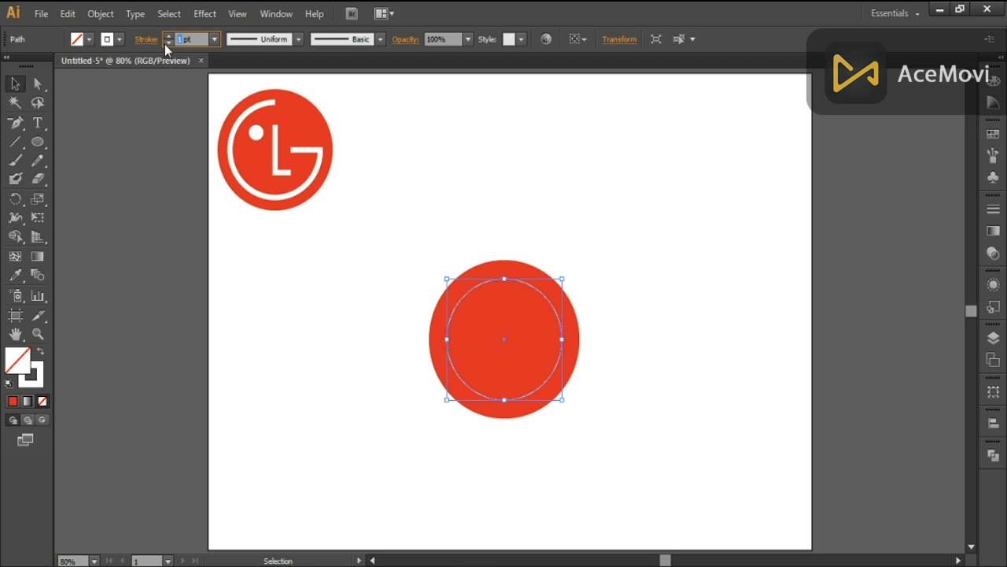
Set the inner white circle's stroke weight to 10 pt
type("10")
key("Return")
left_click(175, 187)
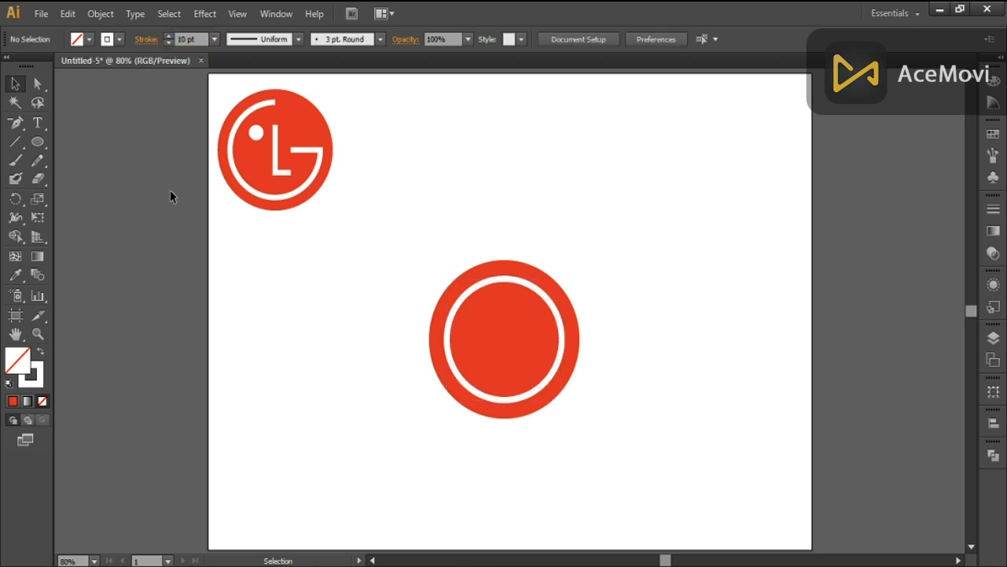
Scale the white ring up slightly about its centre within the red circle
left_click(481, 291)
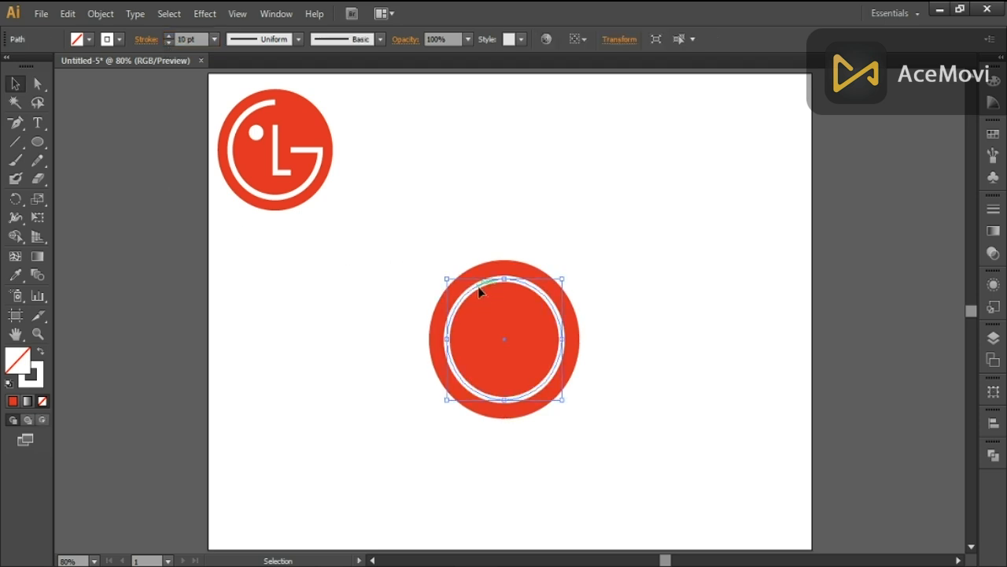
left_click(322, 325)
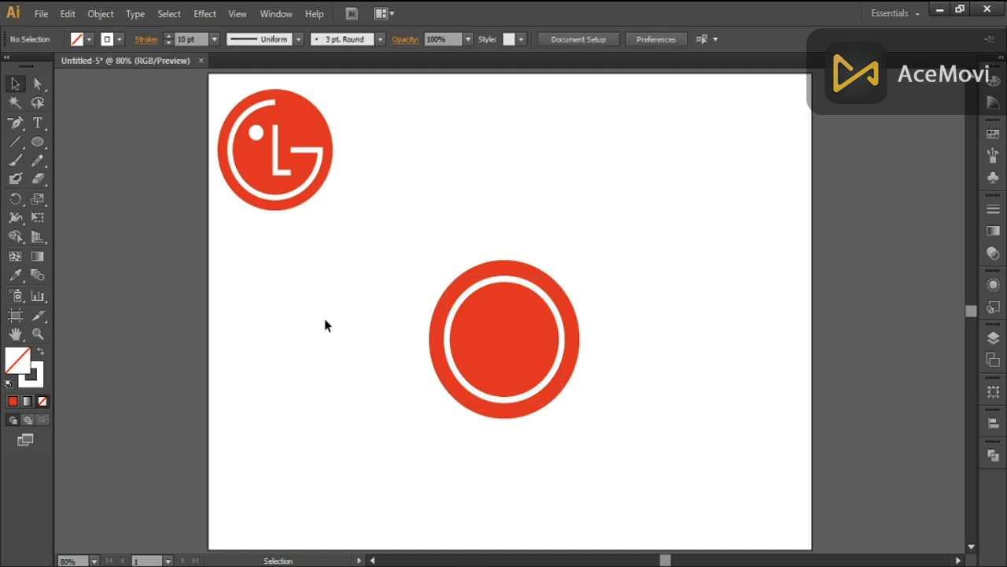
left_click(480, 292)
left_click(613, 310)
left_click(556, 375)
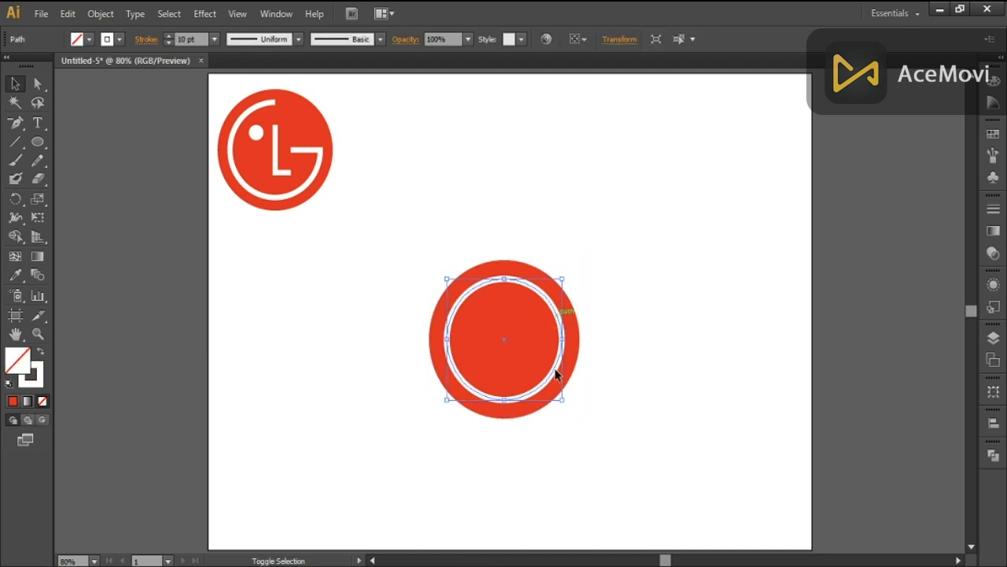
left_click_drag(562, 397, 563, 403)
left_click(585, 388)
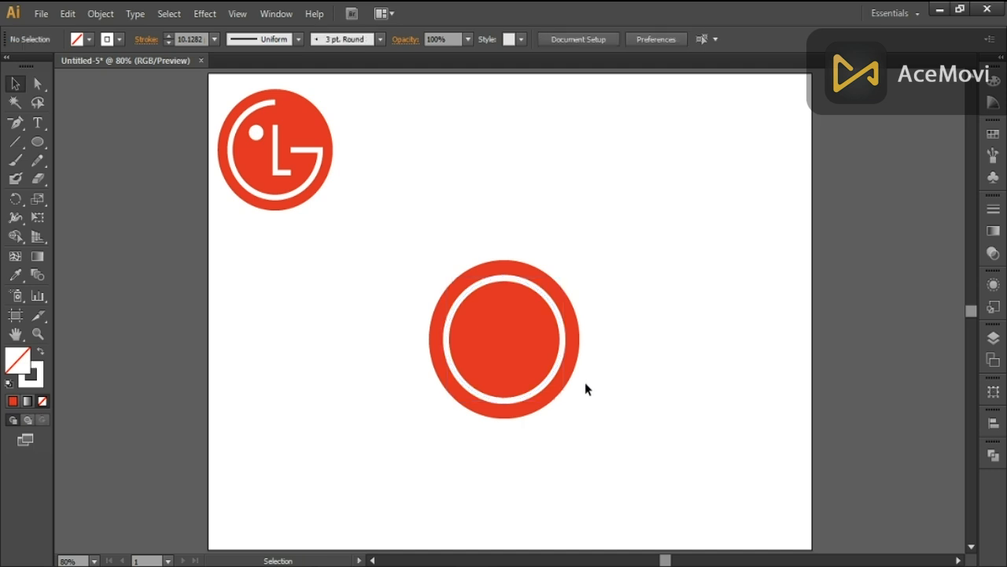
left_click(561, 356)
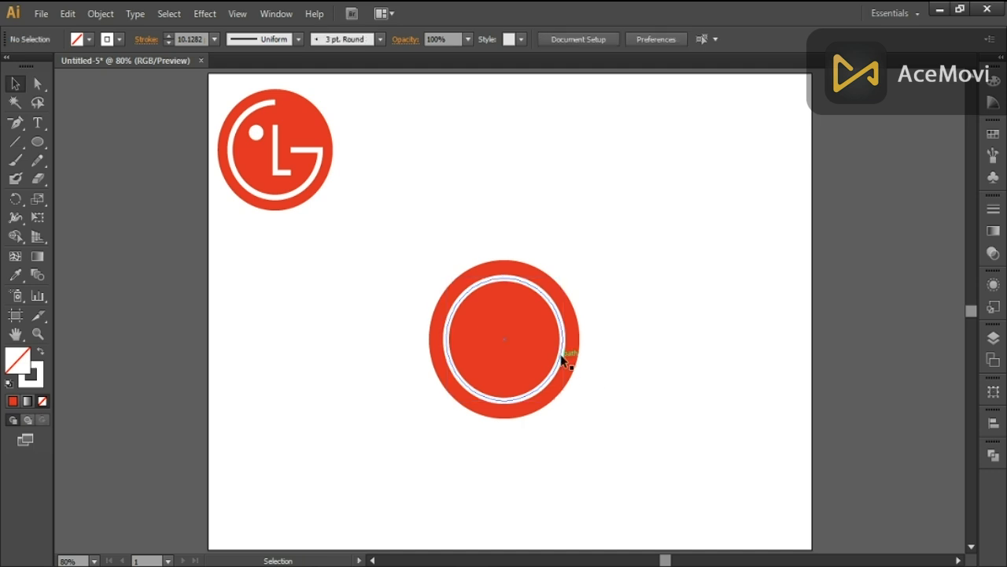
left_click(68, 14)
left_click(108, 96)
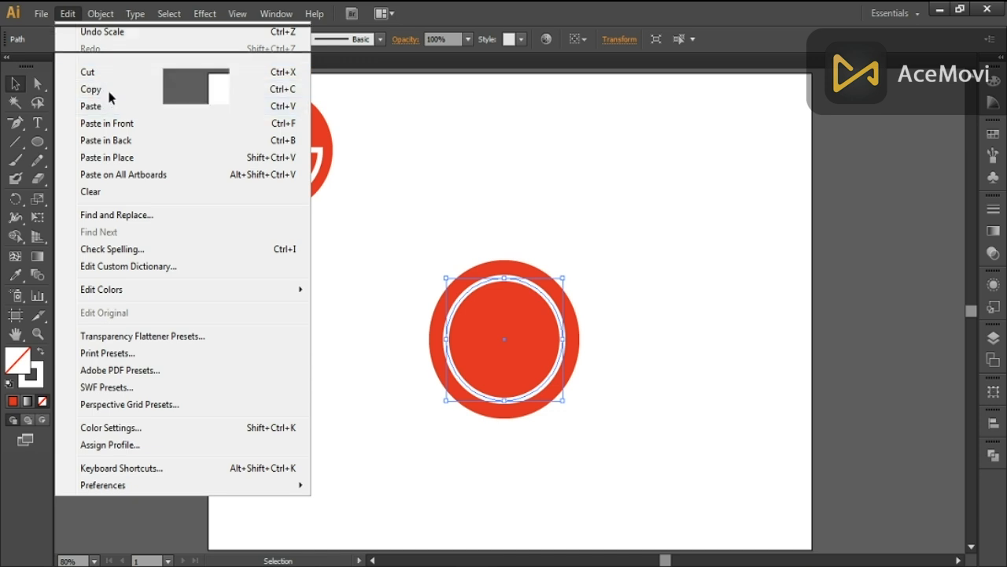
left_click(67, 13)
left_click(126, 125)
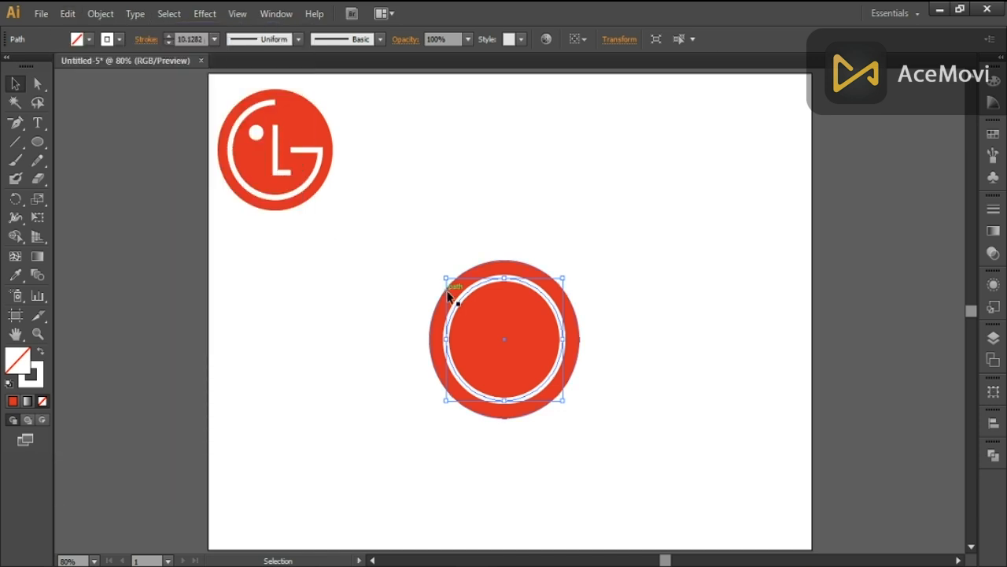
key("Delete")
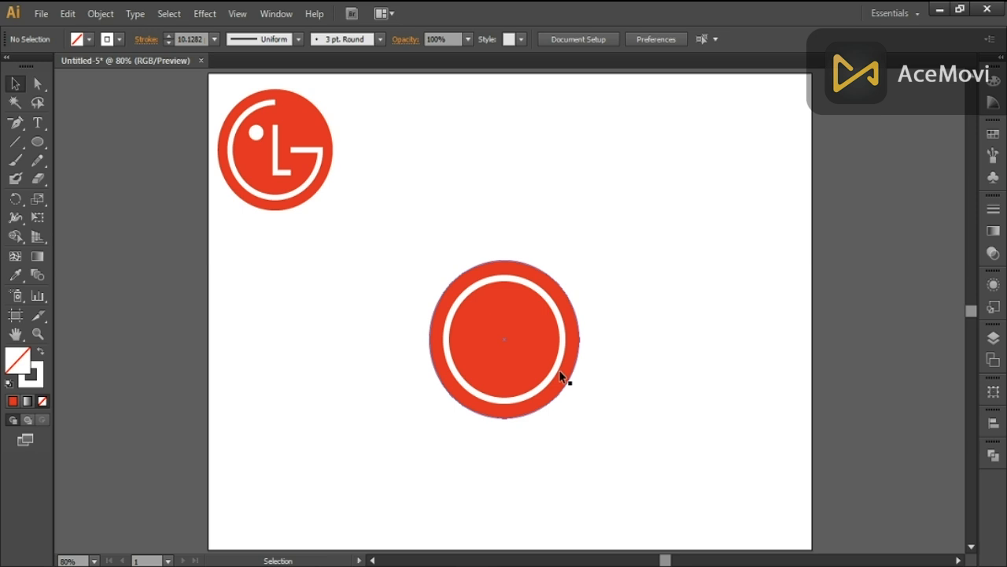
Draw a horizontal and a vertical straight line across the whole red circle, crossing near its centre
left_click(15, 142)
left_click_drag(396, 333, 627, 336)
mouse_move(510, 221)
left_mouse_down()
mouse_move(511, 499)
mouse_move(498, 503)
left_mouse_up()
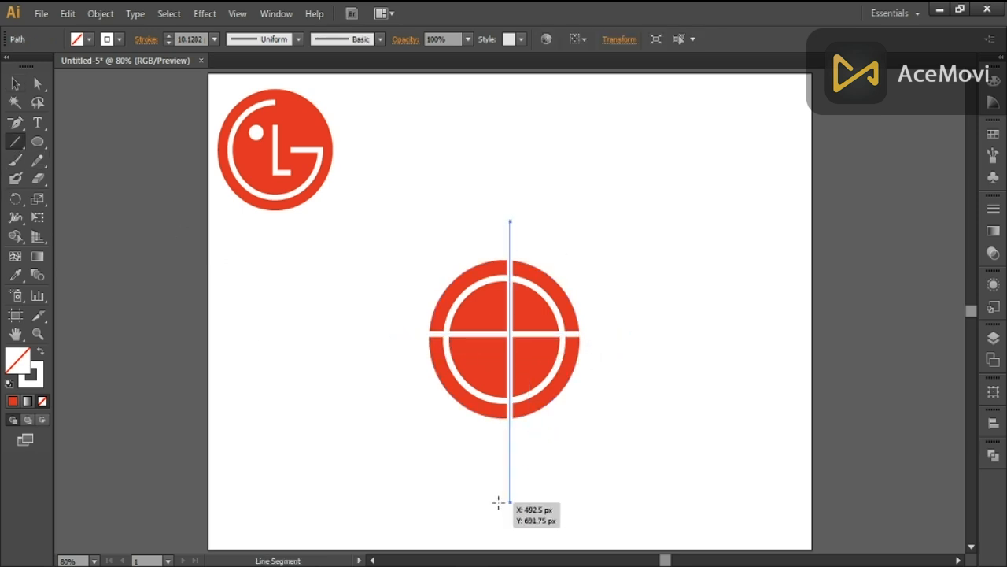
Align the two lines and the circles to a common centre, both horizontally and vertically
key("ctrl+a")
key("shift+m")
left_click(15, 84)
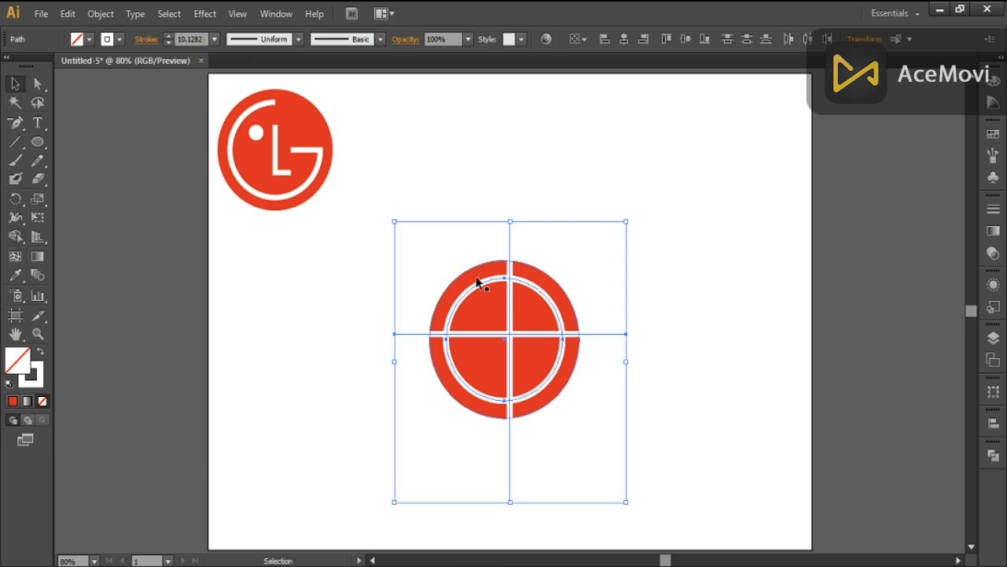
left_click(626, 41)
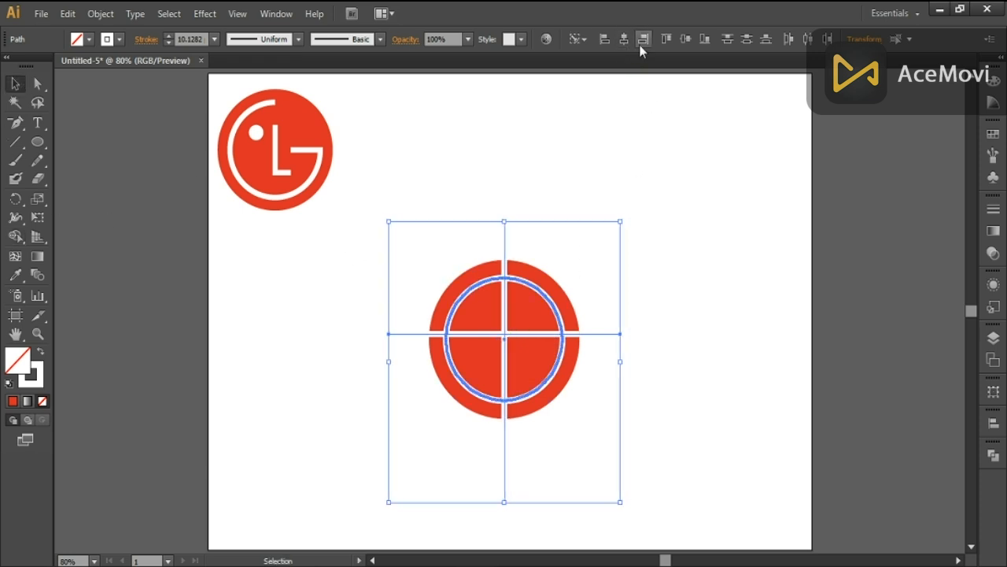
left_click(686, 41)
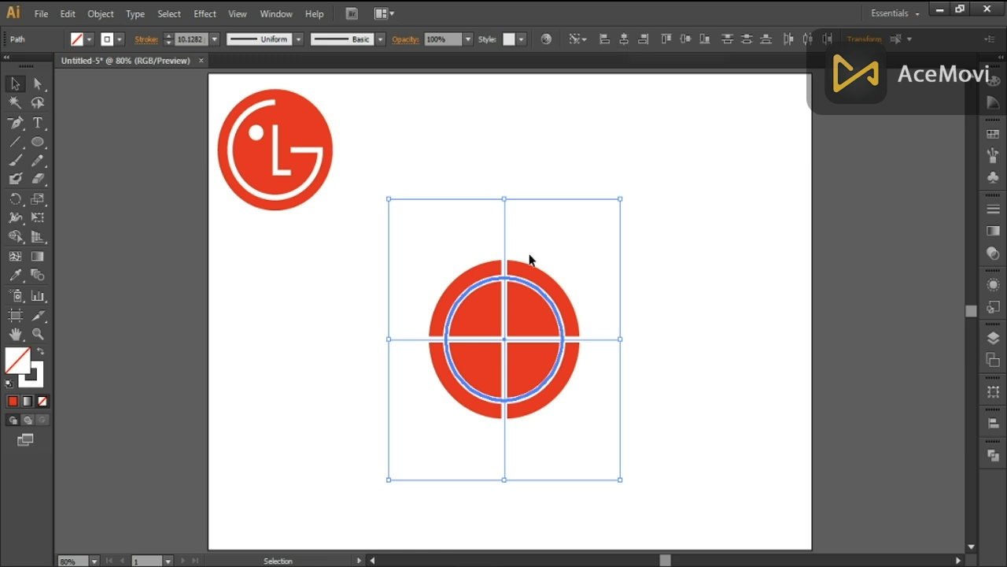
Use the Shape Builder to remove the line segments that extend outside the white ring
left_click(15, 236)
left_click(505, 248, "alt")
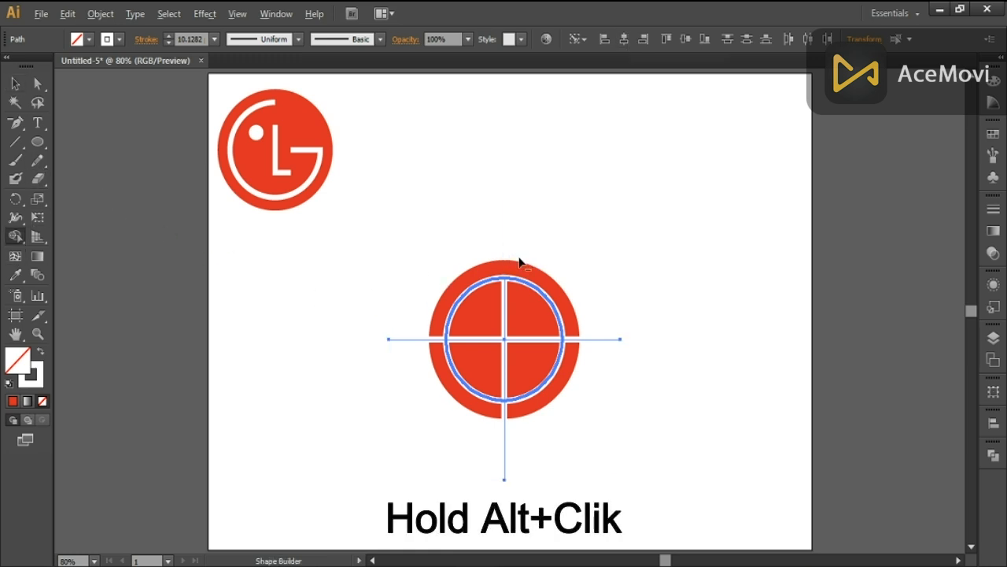
left_click(611, 340, "alt")
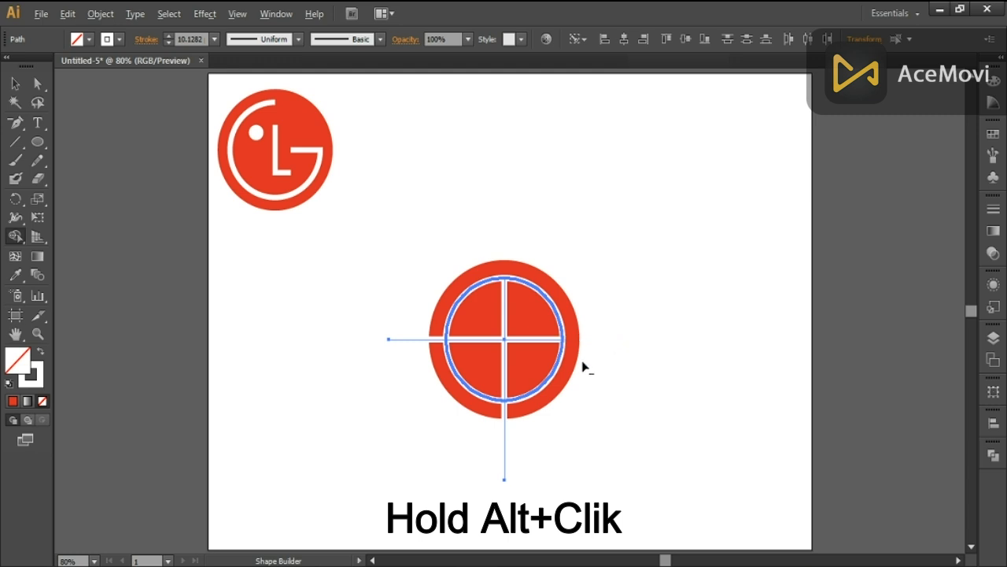
left_click(505, 439, "alt")
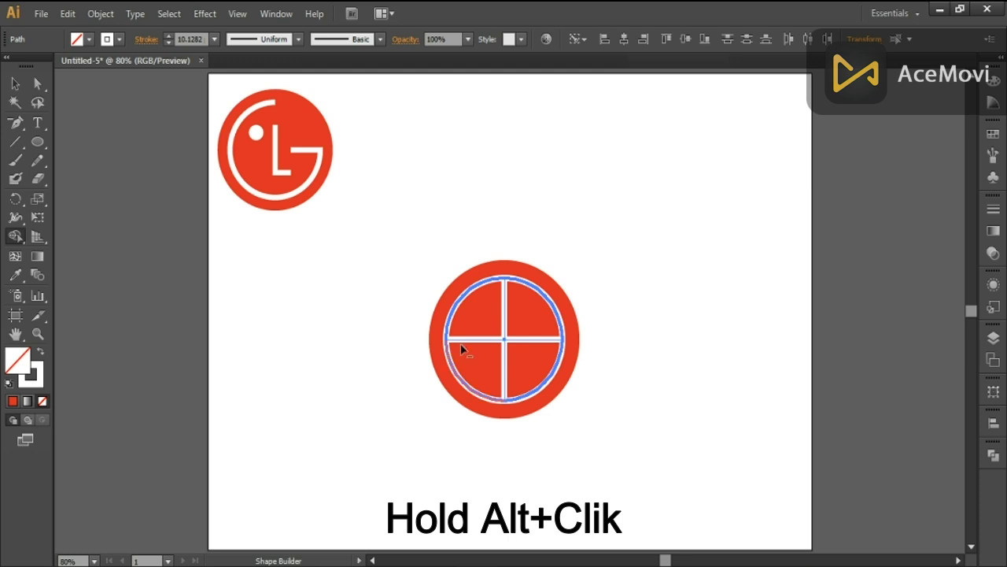
Merge the ring's two left quarters and lower-right quarter with Shape Builder, and remove the upper-right quarter to leave a G-like outline
left_click_drag(484, 344, 510, 368)
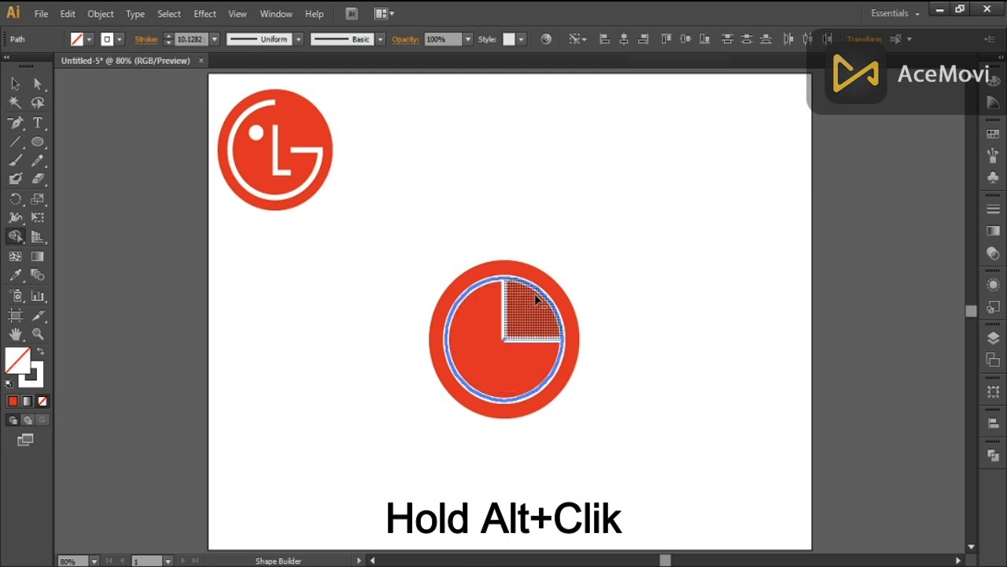
left_click(541, 297, "alt")
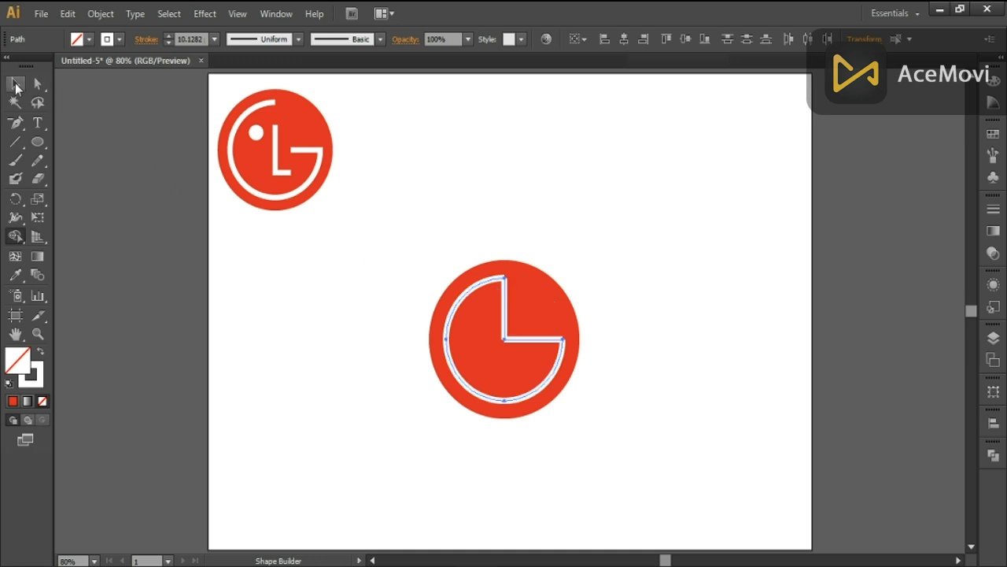
key("v")
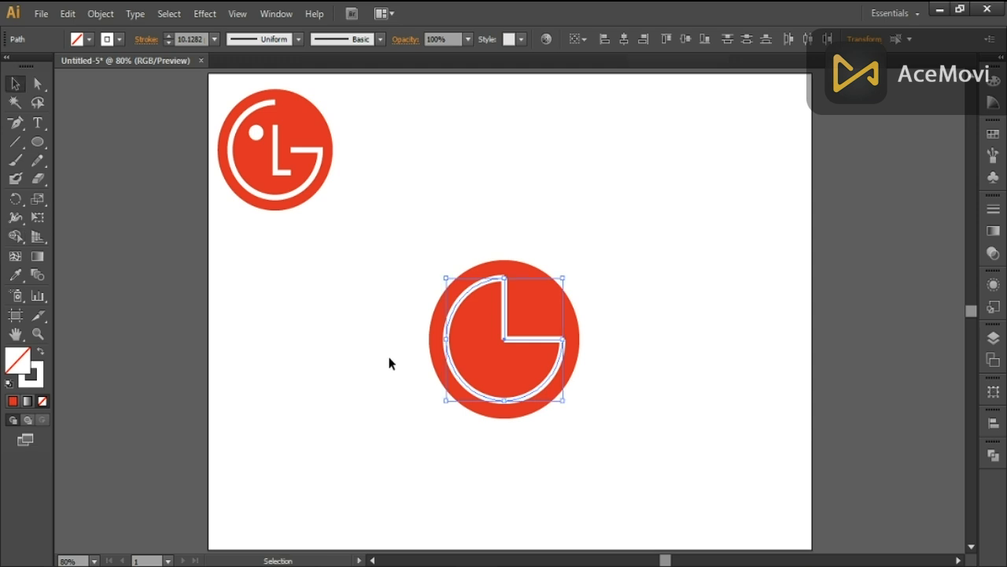
left_click(389, 358)
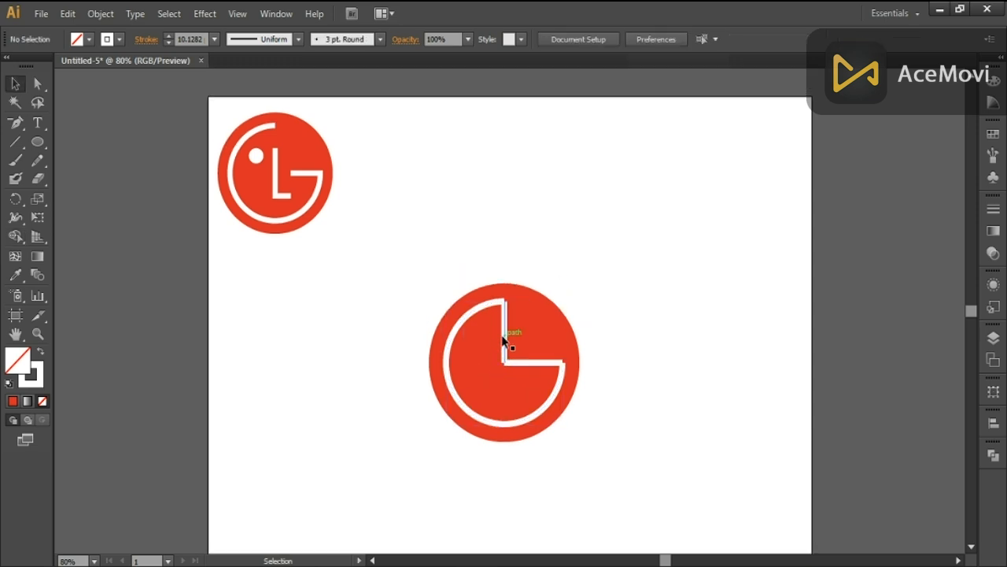
Delete the stray red-filled path without a stroke that lies over the white vertical line
scroll(504, 341, "up", 3)
scroll(503, 346, "down", 2)
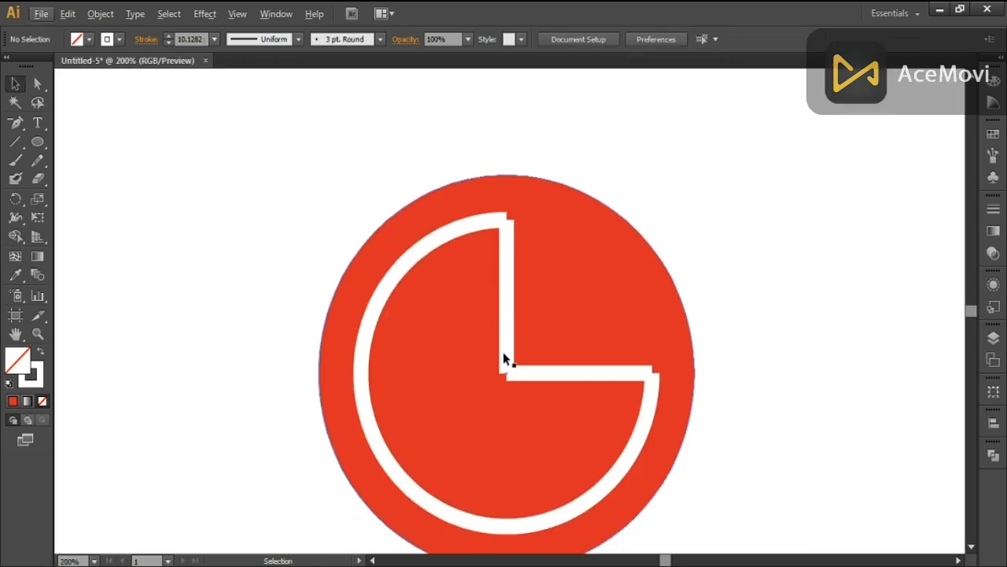
left_click(511, 331)
left_click(507, 331)
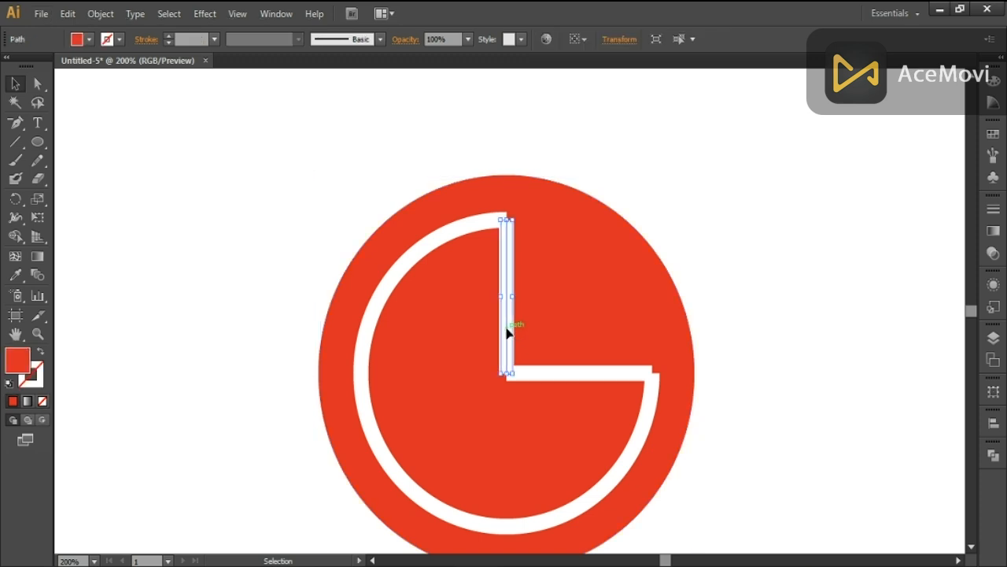
Copy the L-shaped pair of white lines inside the ring
left_click(561, 378, "shift")
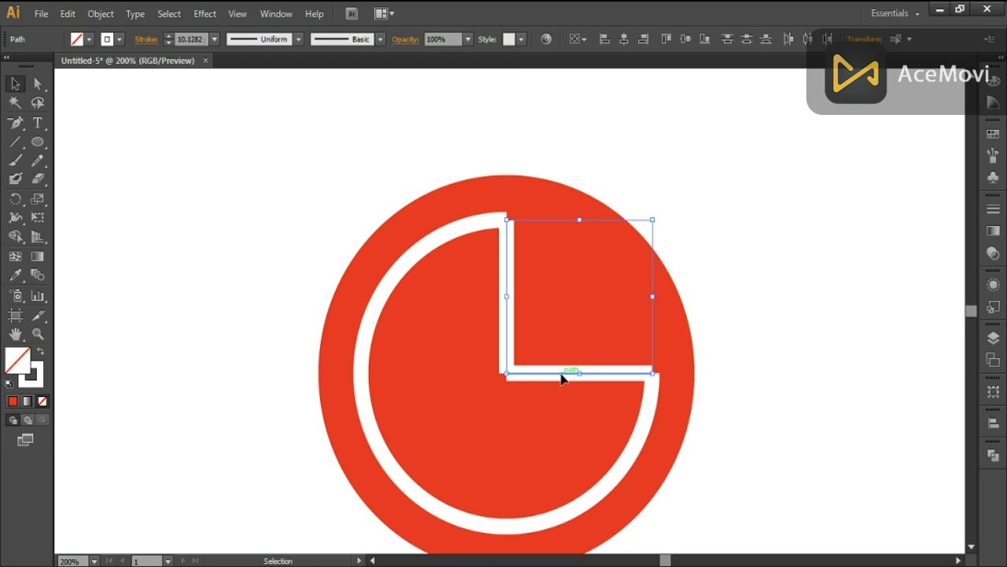
left_click(96, 15)
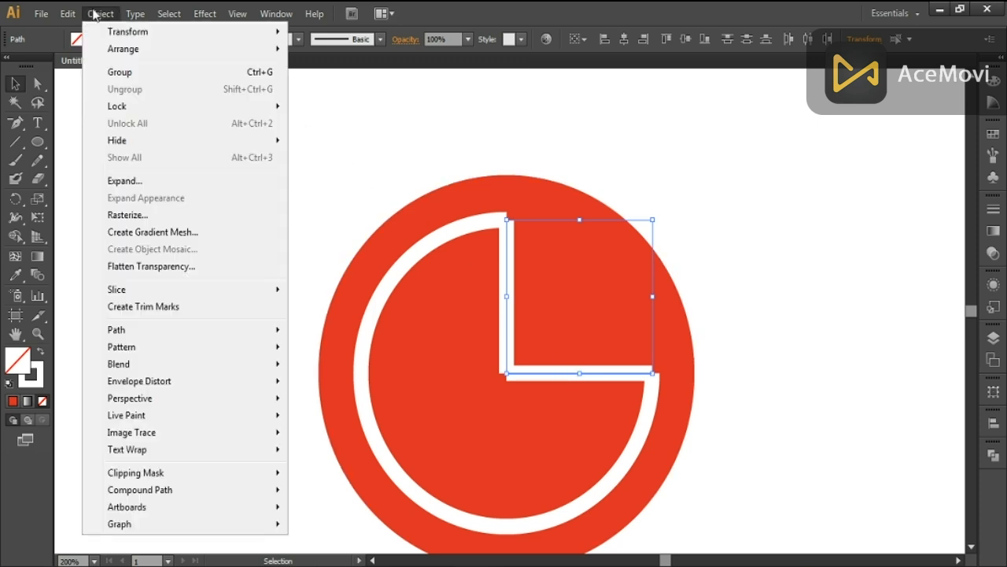
mouse_move(71, 15)
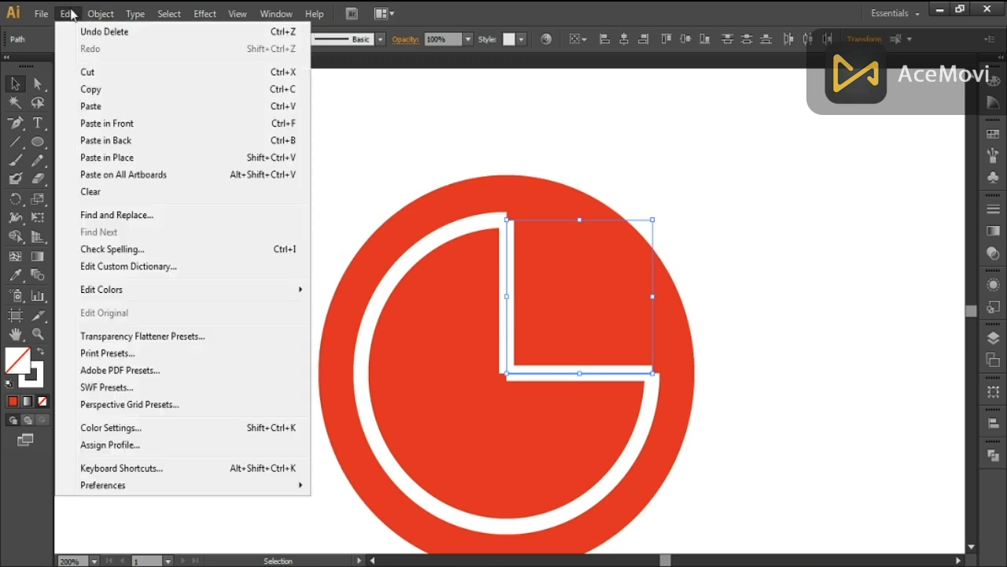
left_click(106, 89)
key("a")
key("v")
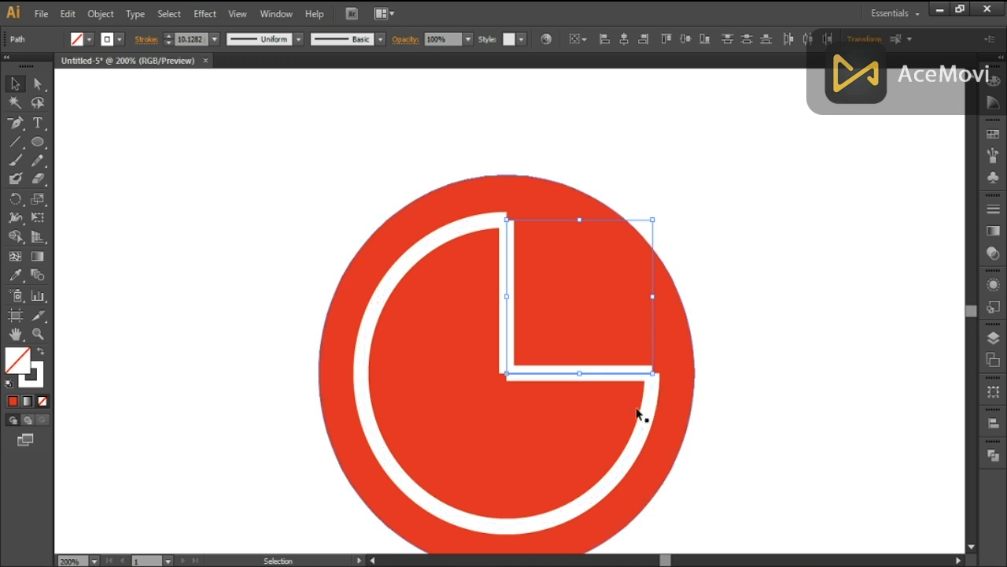
Shorten the white horizontal line from its inner end, leaving a gap between it and the vertical line
left_click(197, 196)
left_click(509, 376)
mouse_move(508, 373)
left_mouse_down()
mouse_move(558, 373)
mouse_move(508, 304)
mouse_move(509, 238)
mouse_move(508, 374)
left_mouse_up()
Paste the copied line pair in front and give it a blue stroke
left_click(508, 338)
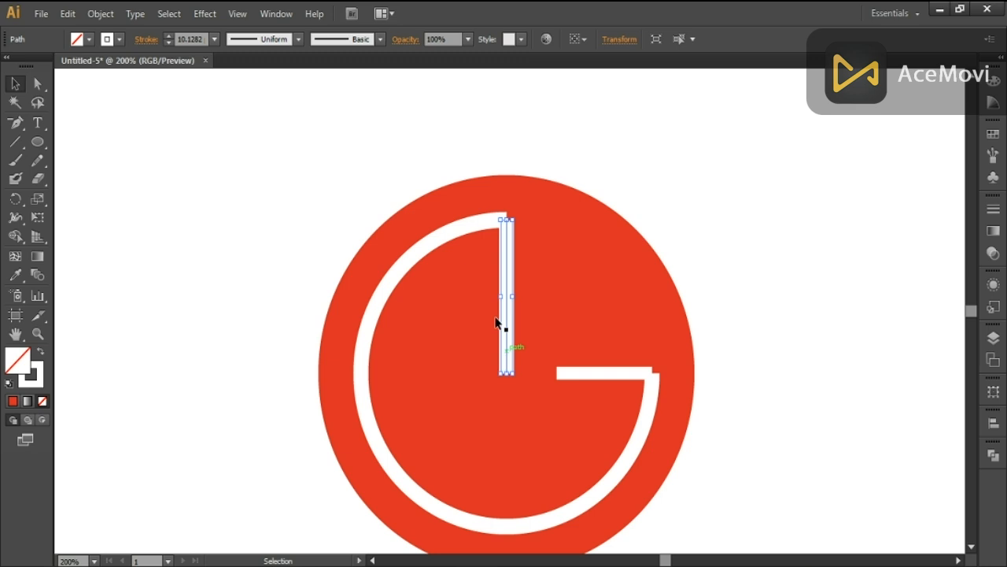
left_click(67, 13)
left_click(119, 126)
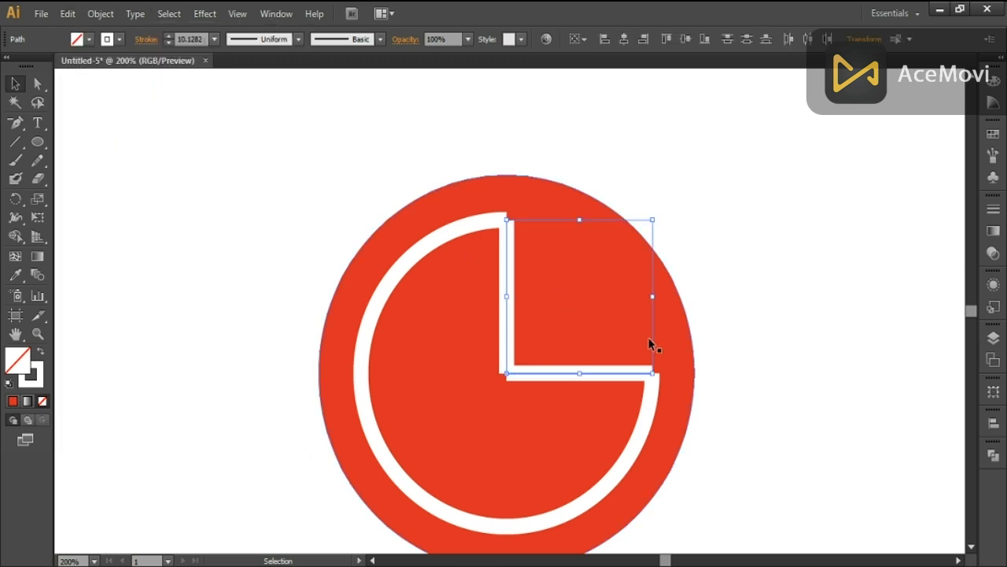
left_click(119, 41)
left_click(94, 66)
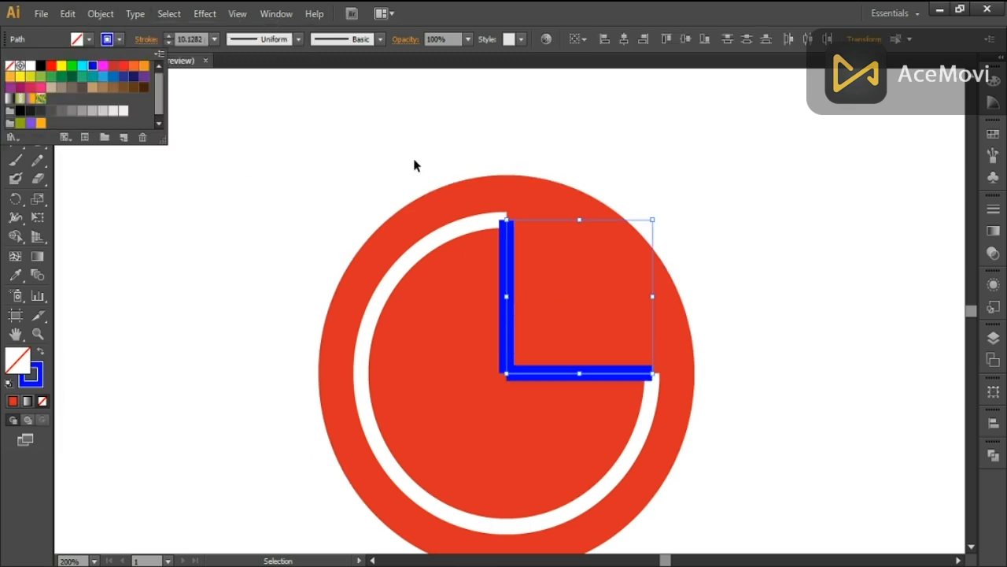
left_click(413, 158)
Shorten the blue horizontal line from its outer end to the inner end of the white horizontal line
left_click(570, 207)
left_click(587, 374)
left_click_drag(652, 373, 558, 373)
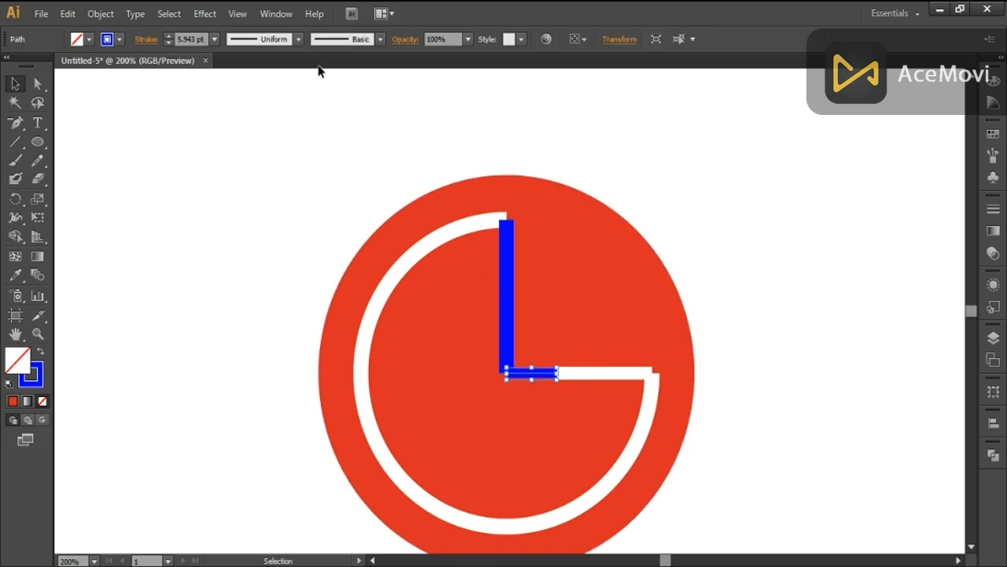
Set the stroke weight of the white arc and the white horizontal line to 10 pt
left_click(574, 375)
left_click(658, 391)
left_click(653, 398)
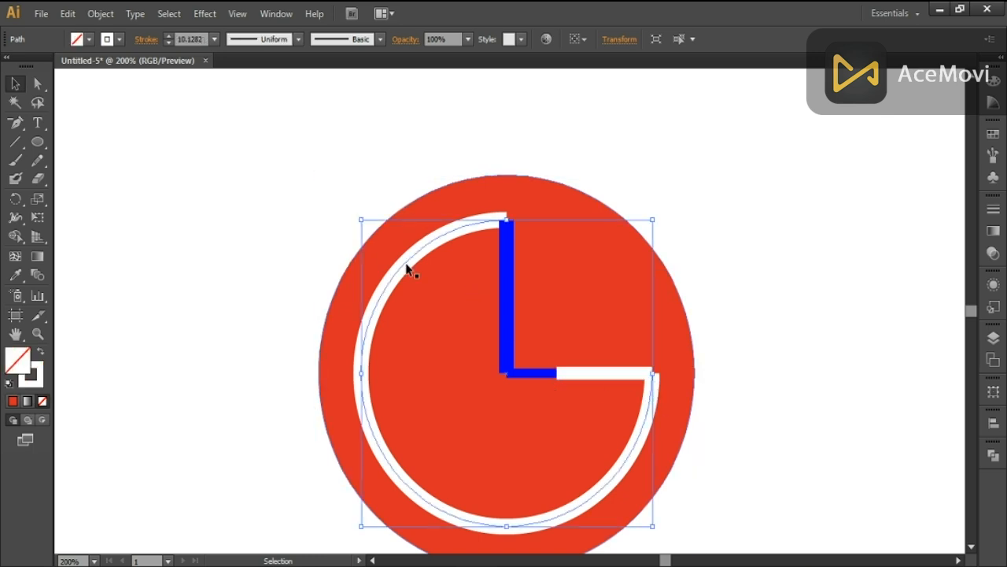
left_click_drag(207, 39, 192, 37)
key("Return")
left_click(299, 108)
left_click(597, 369)
left_click_drag(200, 38, 189, 38)
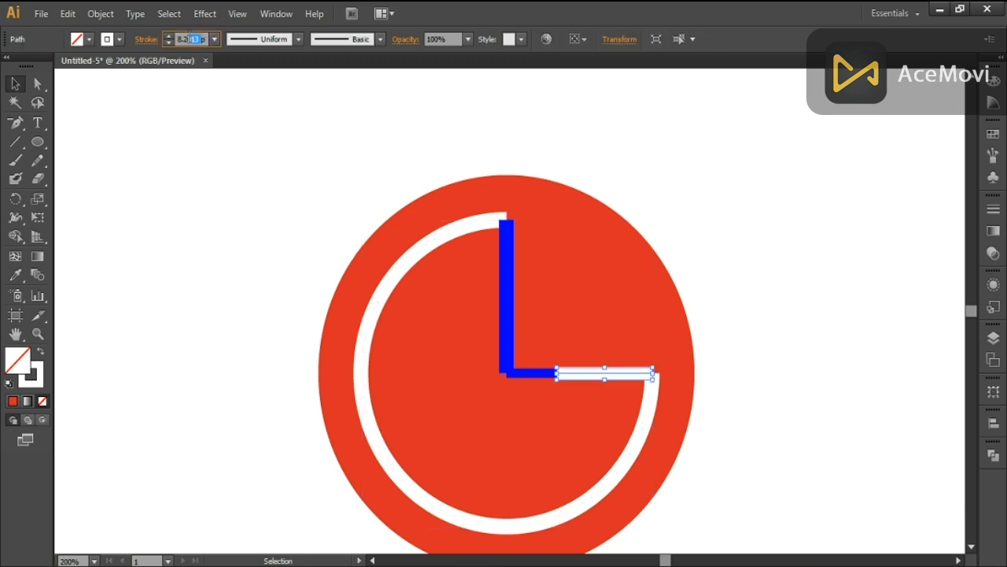
key("Return")
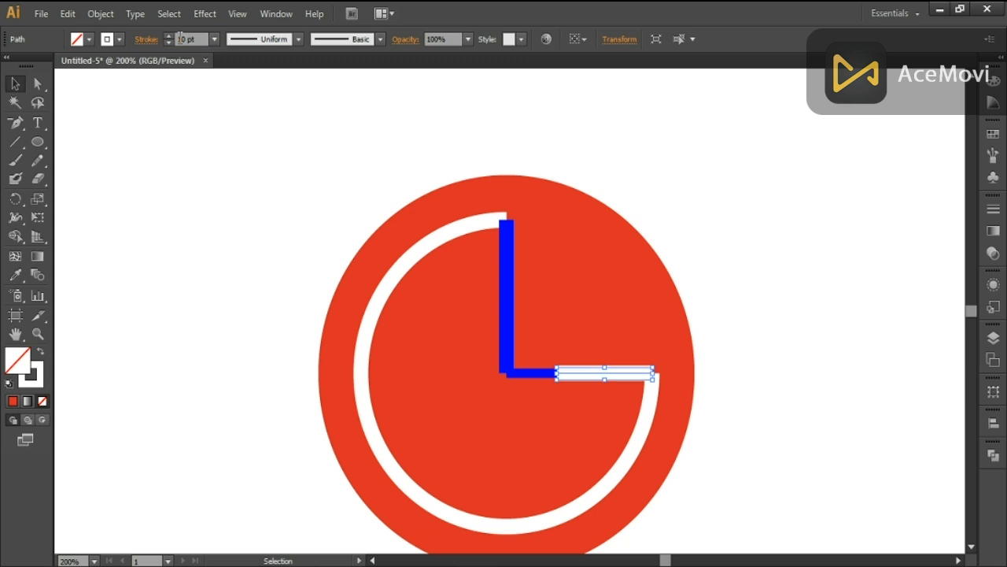
Set the stroke weight of the blue vertical line and the short blue horizontal line to 10 pt
left_click(510, 292)
left_click_drag(204, 37, 173, 42)
type("10 pt")
key("Return")
left_click(548, 377)
left_click_drag(211, 41, 130, 40)
type("10")
key("Return")
left_click(283, 175)
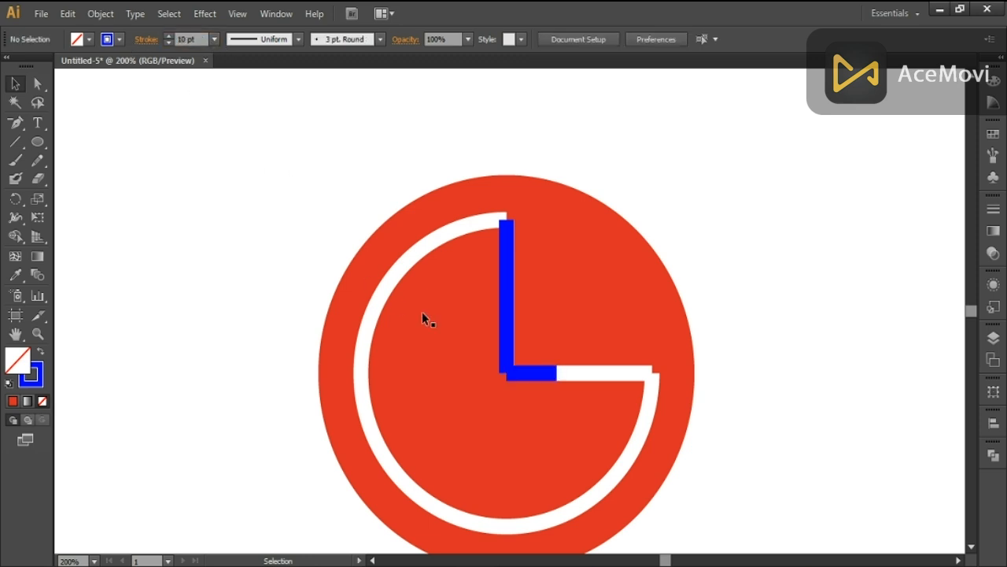
Move the blue vertical line and short horizontal line down together so the L sits vertically centered in the red circle
left_click(536, 376)
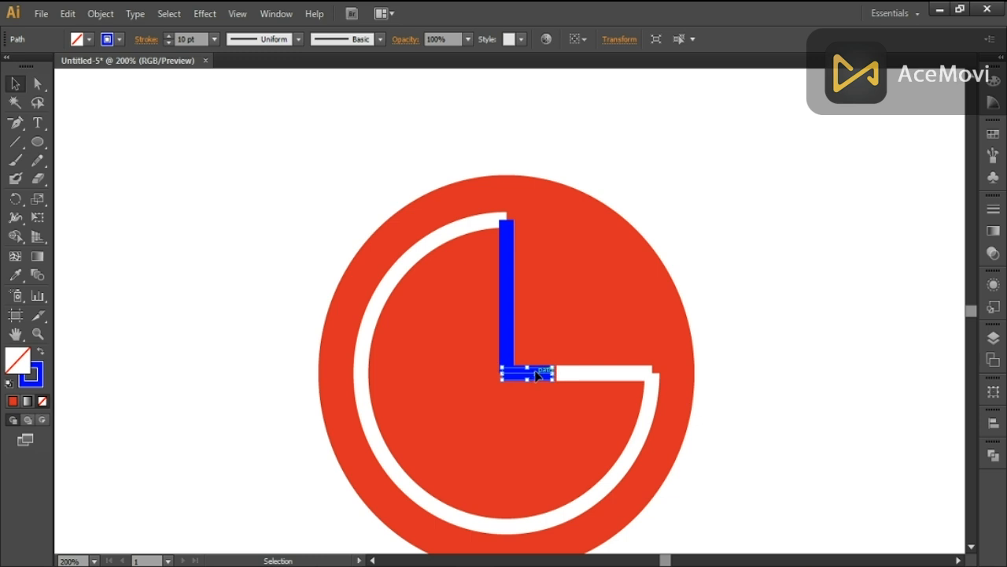
left_click(509, 320, "shift")
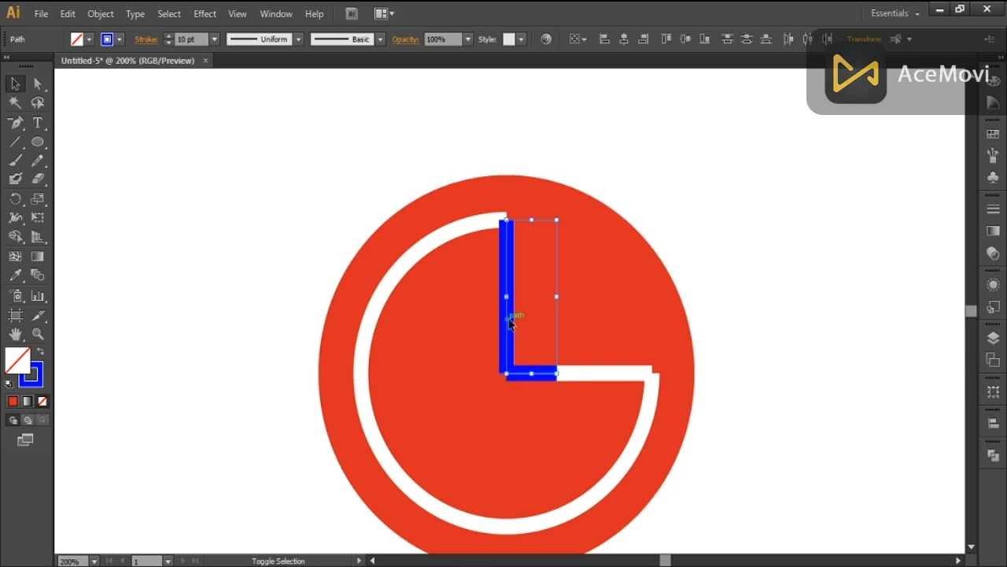
key("shift+Down")
key("shift+Down")
key("shift+Down")
key("shift+Down")
key("shift+Down")
key("shift+Down")
key("shift+Up")
Shorten the white vertical line to end just above the blue line and set its stroke weight to 10 pt
left_click(505, 266)
left_click(504, 267)
mouse_move(507, 356)
left_mouse_down()
mouse_move(516, 365)
mouse_move(524, 304)
mouse_move(515, 281)
left_mouse_up()
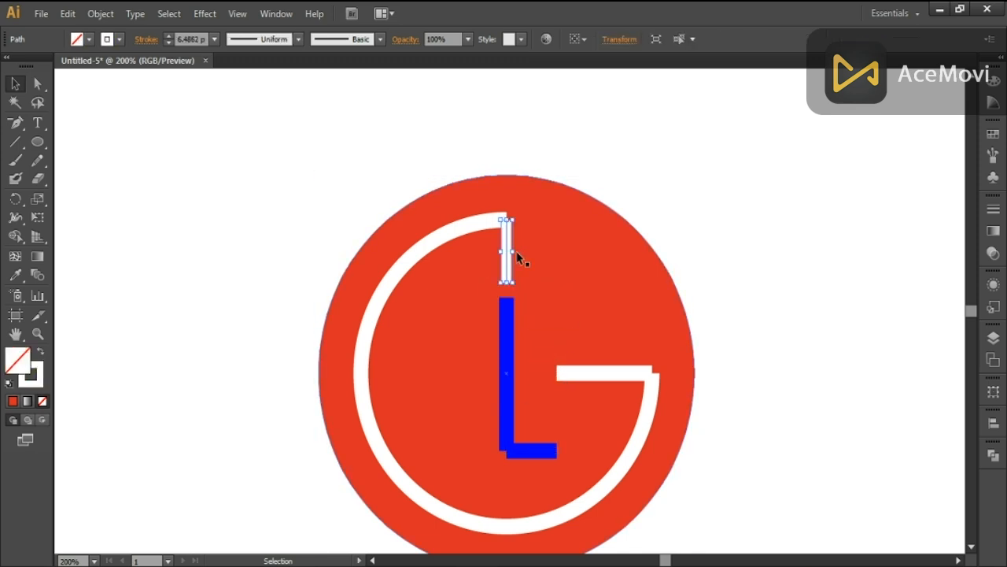
double_click(199, 37)
type("1")
key("Return")
key("Return")
Stretch the white vertical line down over the upper part of the blue line and set its stroke weight to 10 pt
left_click_drag(506, 282, 506, 359)
double_click(202, 37)
type("15")
key("Return")
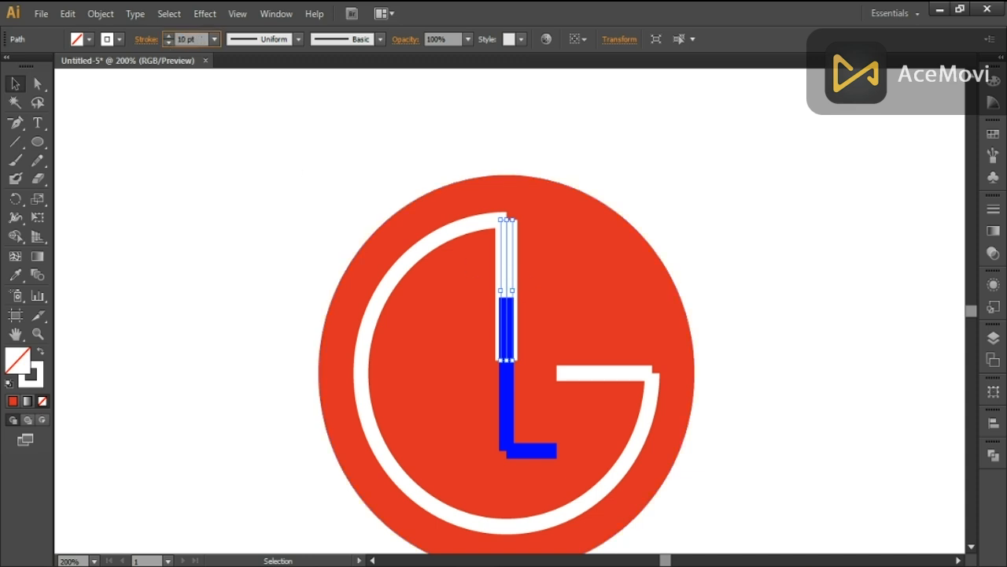
Turn off Scale Strokes & Effects in the General preferences
left_click(68, 13)
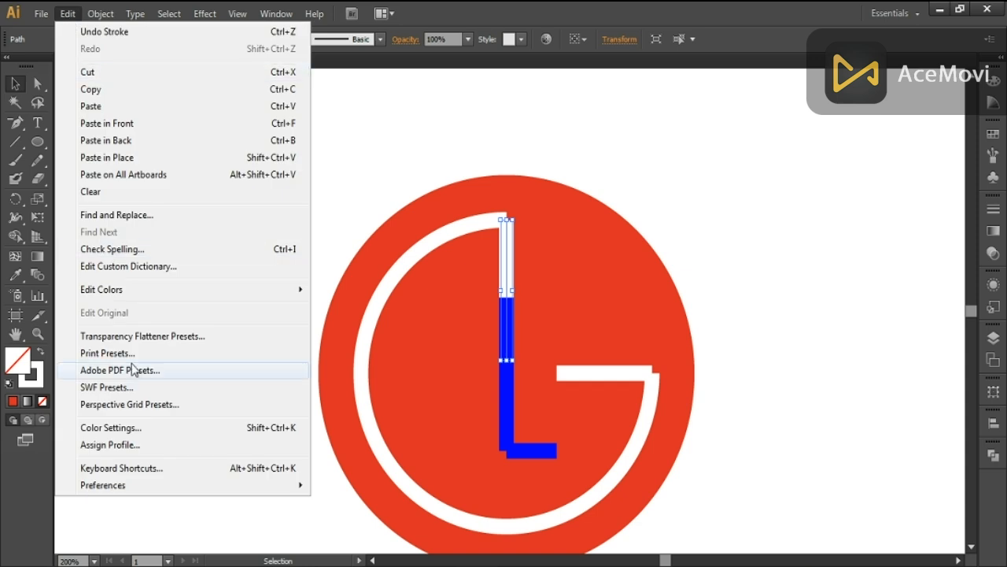
mouse_move(134, 485)
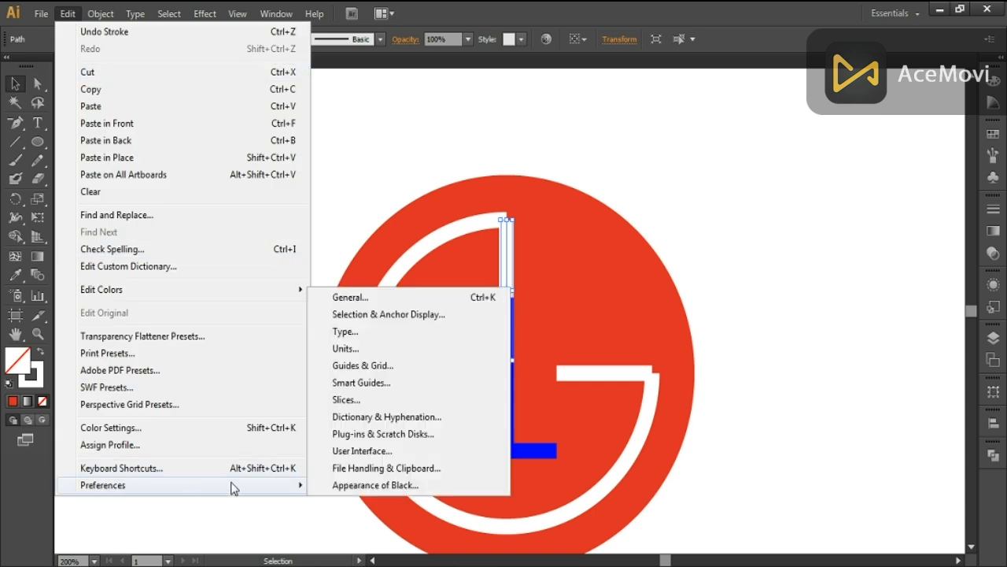
left_click(396, 299)
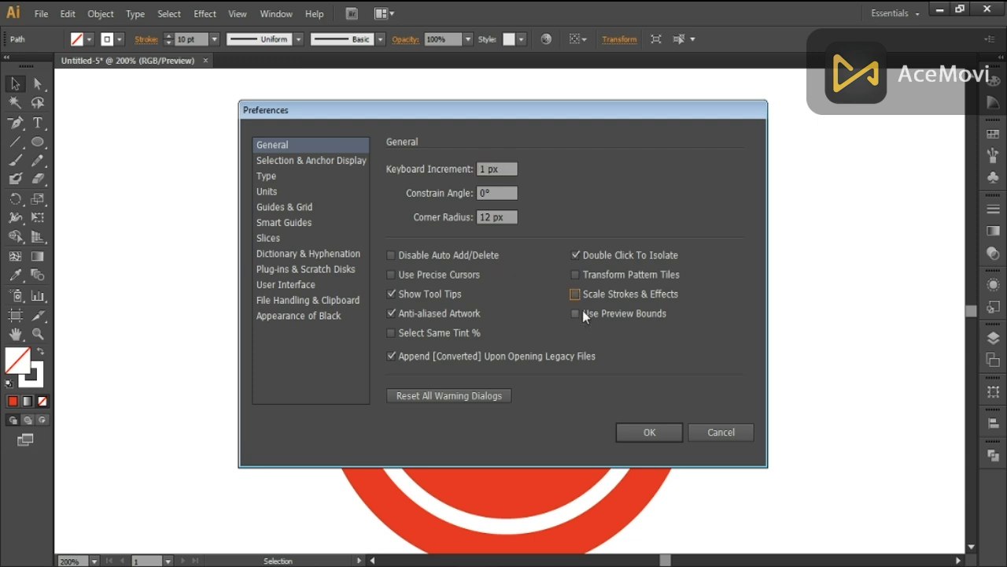
left_click(642, 431)
Shorten the white vertical line to end just above the blue L and place a copy between the L and the arc's bottom
left_click_drag(507, 360, 505, 498)
left_click(516, 359)
left_click(509, 367)
left_click(814, 400)
Try horizontal centering and center distribution on the blue L lines together with the two white vertical segments
left_click(508, 382)
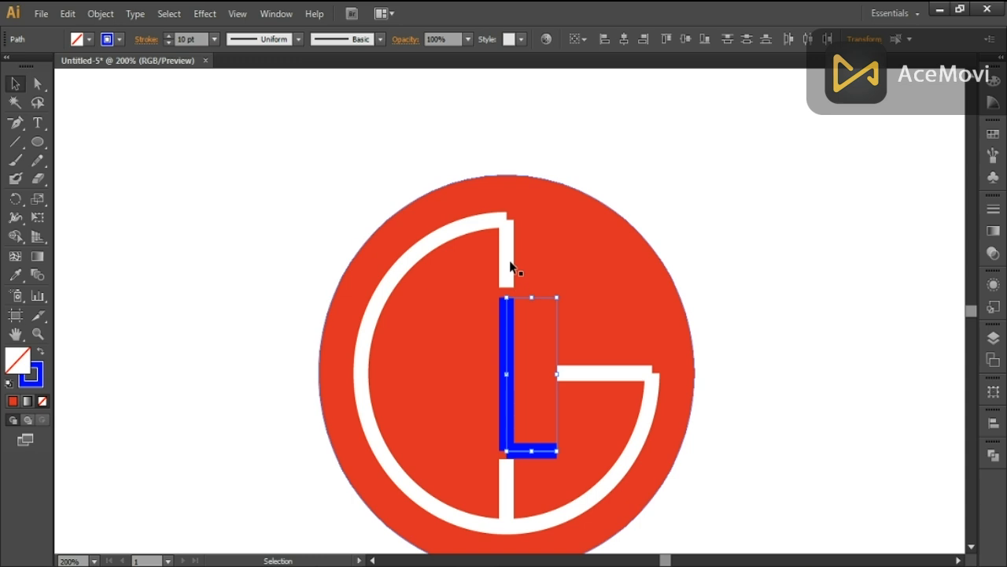
left_click(511, 255, "shift")
left_click(510, 484, "shift")
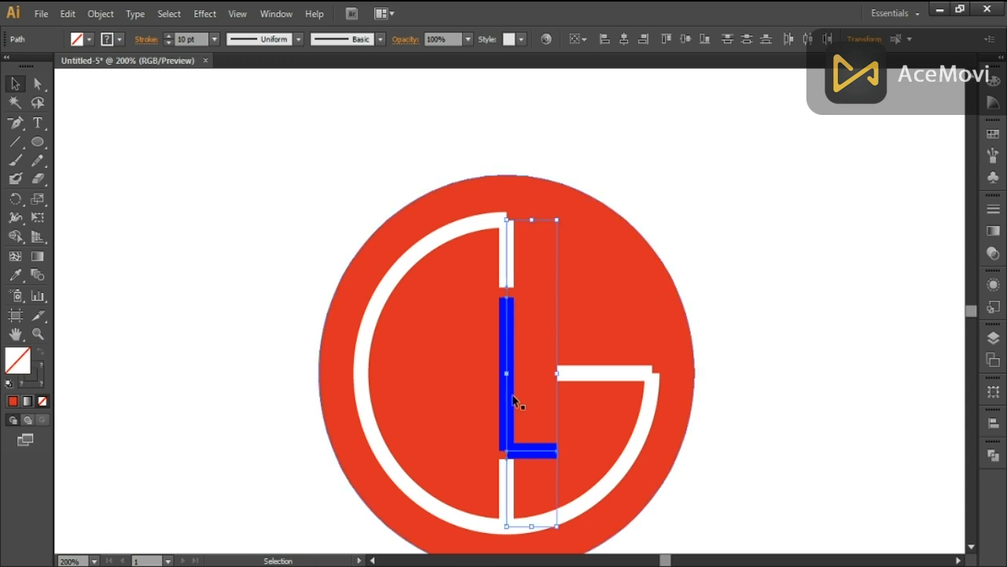
left_click(630, 45)
key("ctrl+z")
left_click(750, 44)
key("ctrl+z")
left_click(808, 39)
key("ctrl+z")
key("ctrl+shift+a")
Try to join the blue vertical line and the short blue horizontal line at their shared corner anchor
left_click(508, 352)
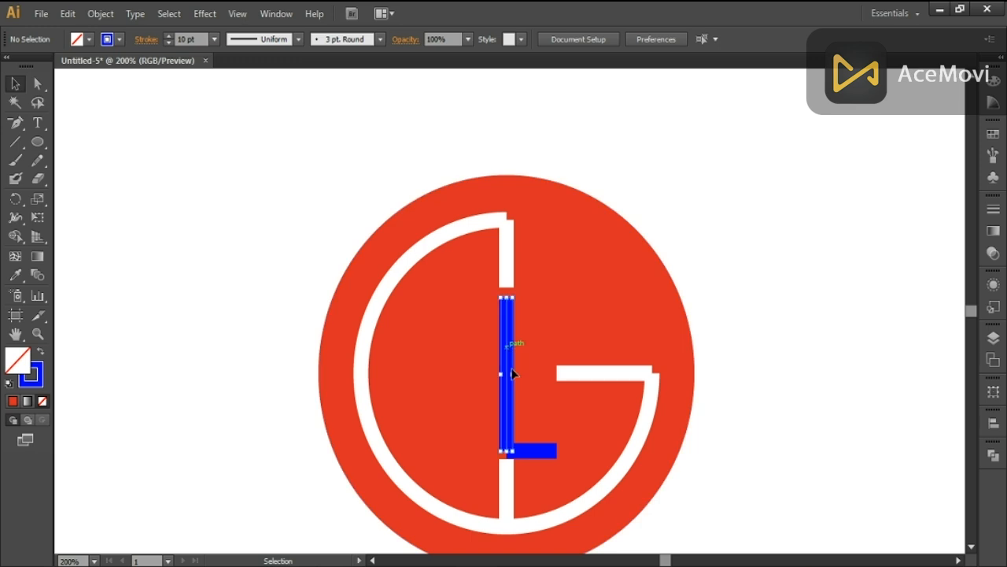
left_click(542, 441, "shift")
left_click(683, 425)
left_click(507, 400)
left_click(512, 450, "shift")
scroll(513, 450, "up", 3)
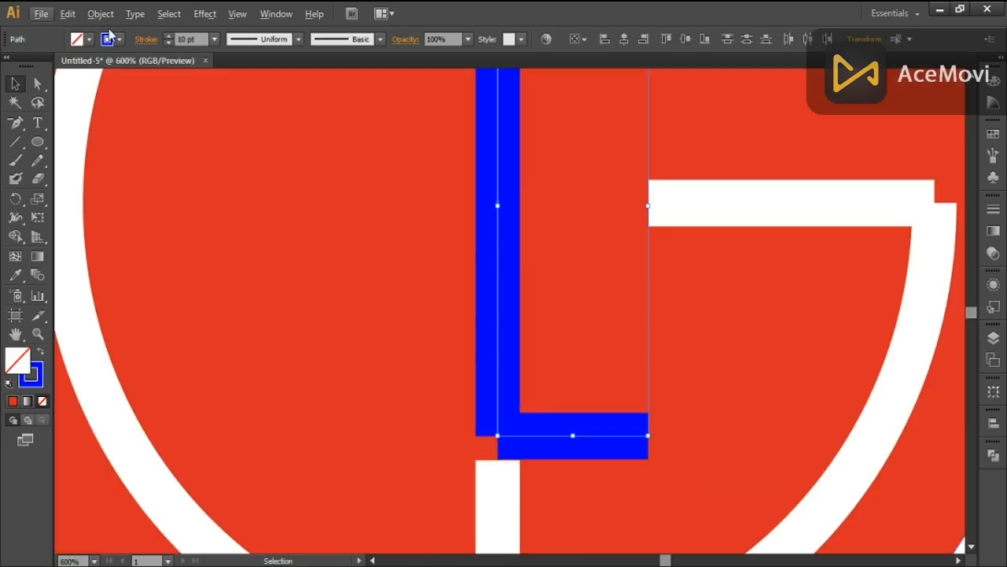
key("a")
left_click(498, 436)
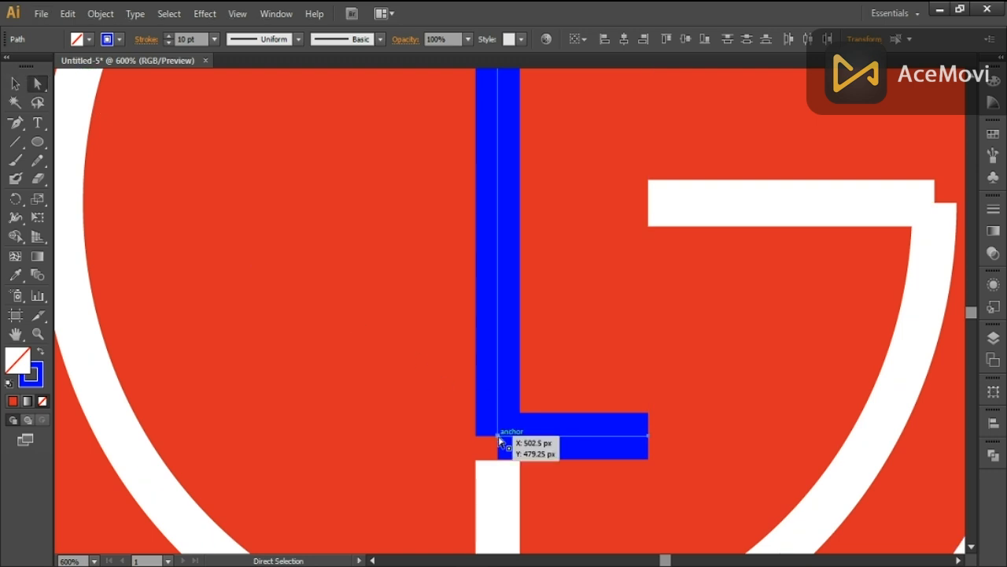
scroll(551, 415, "down", 1)
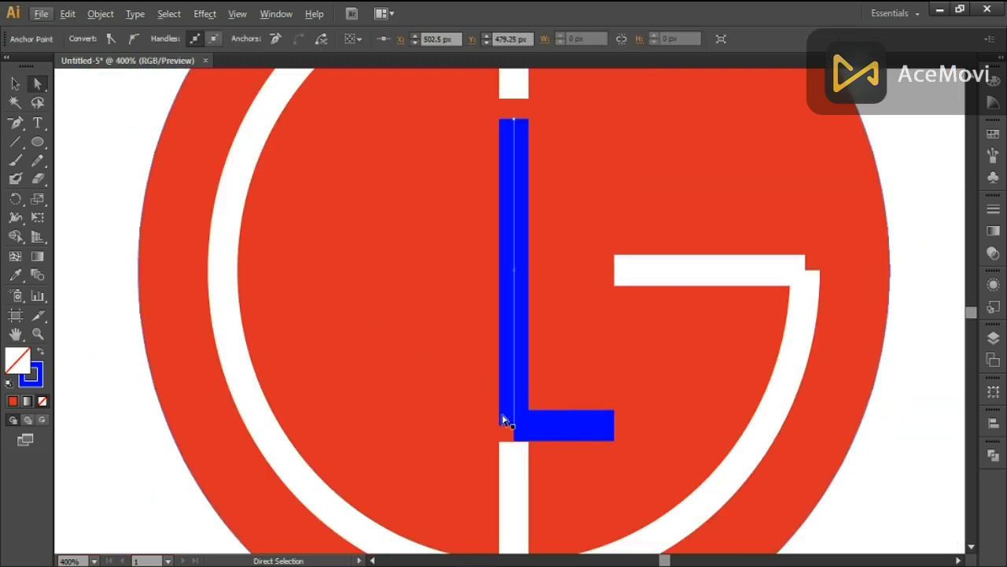
left_click(527, 429, "alt")
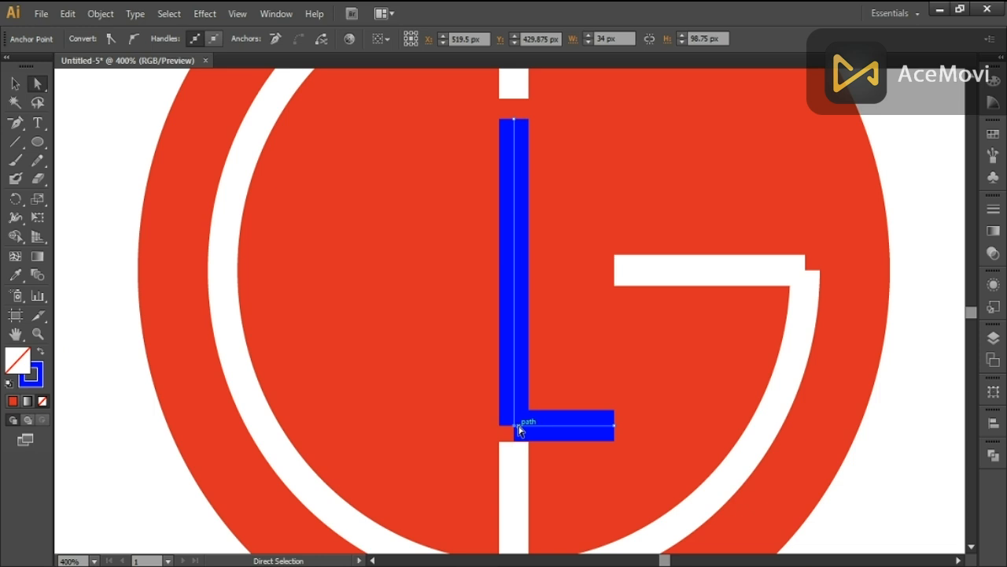
left_click(100, 13)
mouse_move(173, 329)
left_click(313, 334)
left_click(655, 316)
Lock the red circle and the white arc
key("ctrl+minus")
key("v")
left_click_drag(231, 407, 468, 533)
left_click(102, 16)
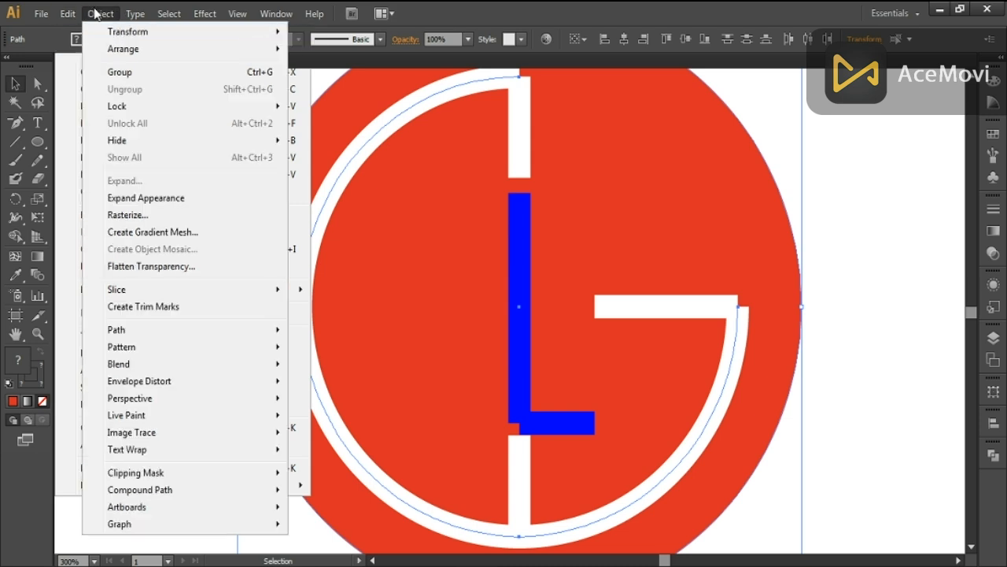
mouse_move(276, 35)
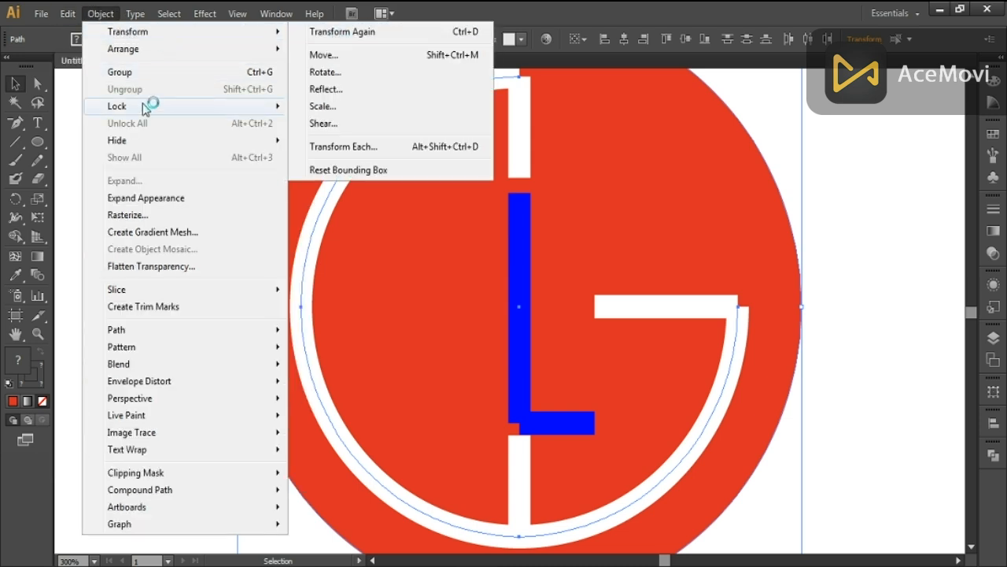
mouse_move(149, 105)
left_click(319, 106)
Join the corner anchors of the blue vertical and short horizontal lines into a single L path
left_click(520, 262)
left_click(543, 422, "shift")
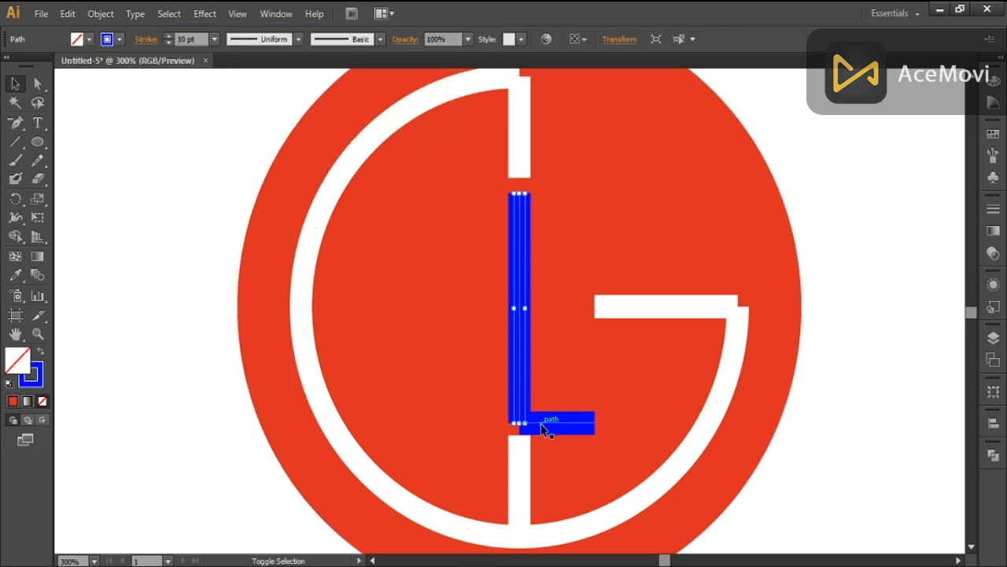
key("a")
left_click_drag(496, 410, 527, 431)
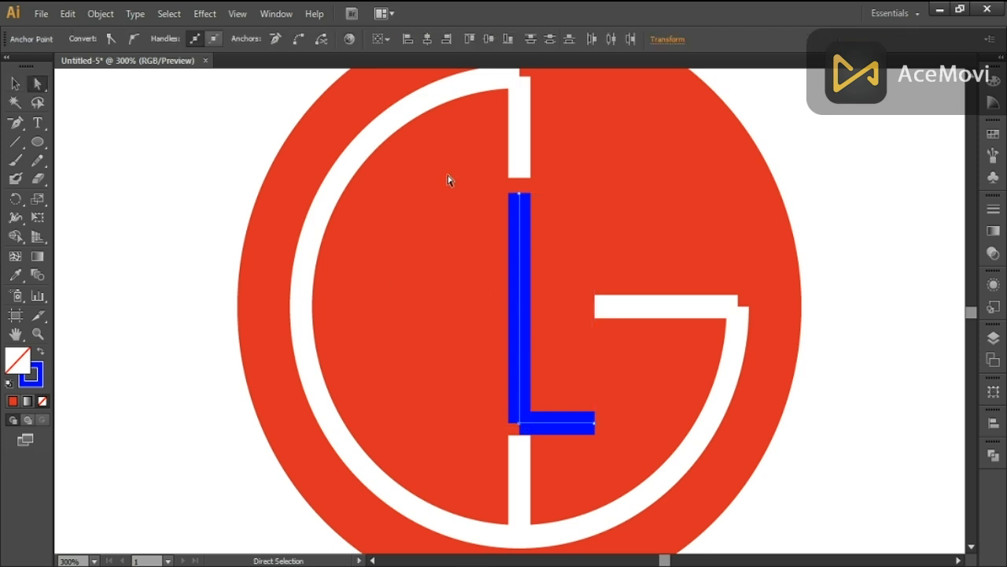
left_click(91, 15)
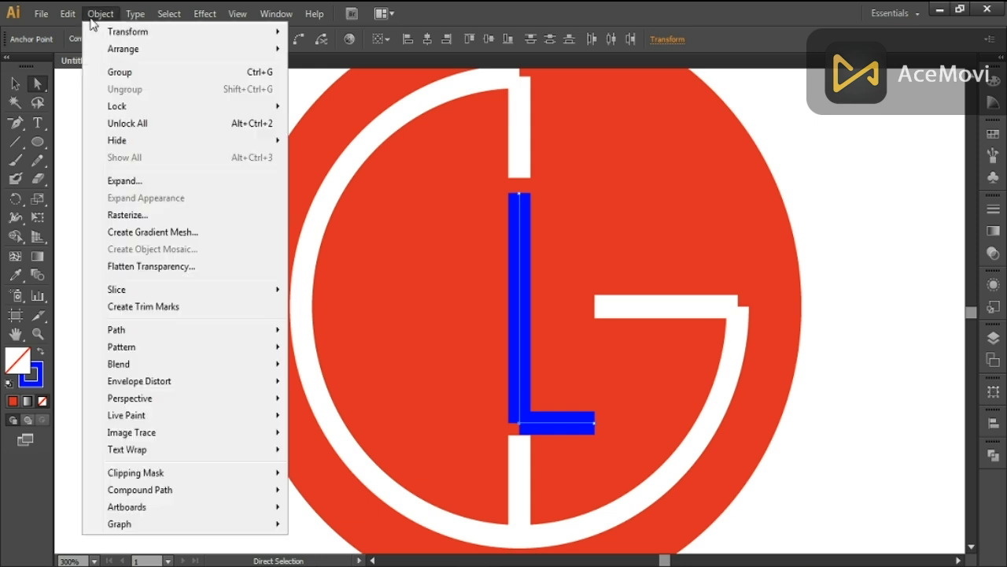
mouse_move(141, 330)
left_click(331, 331)
Unlock all objects and lock only the red circle
left_click_drag(703, 262, 752, 369)
left_click(424, 202)
left_click(101, 14)
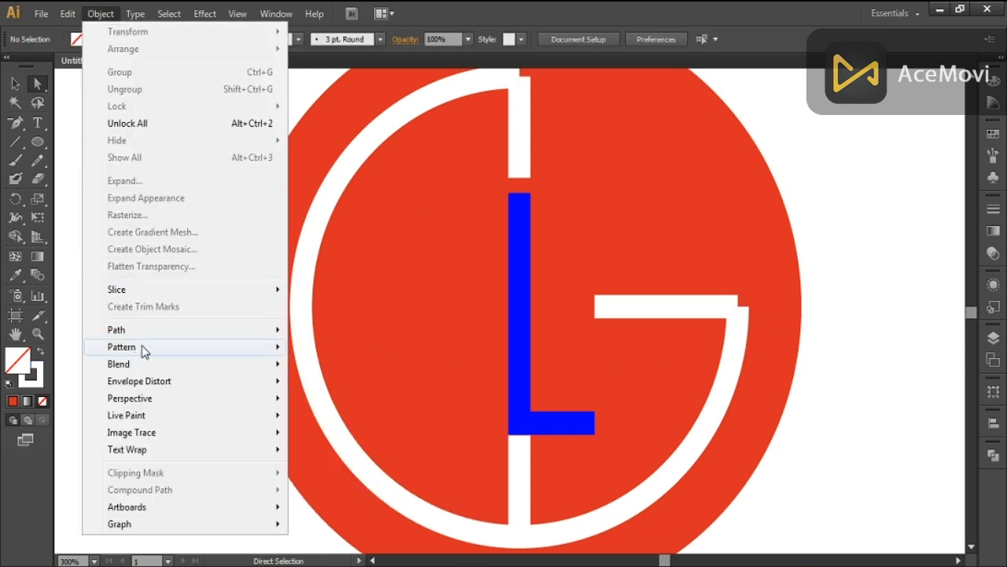
left_click(165, 126)
left_click(147, 174)
left_click(15, 83)
left_click(262, 222)
left_click(100, 14)
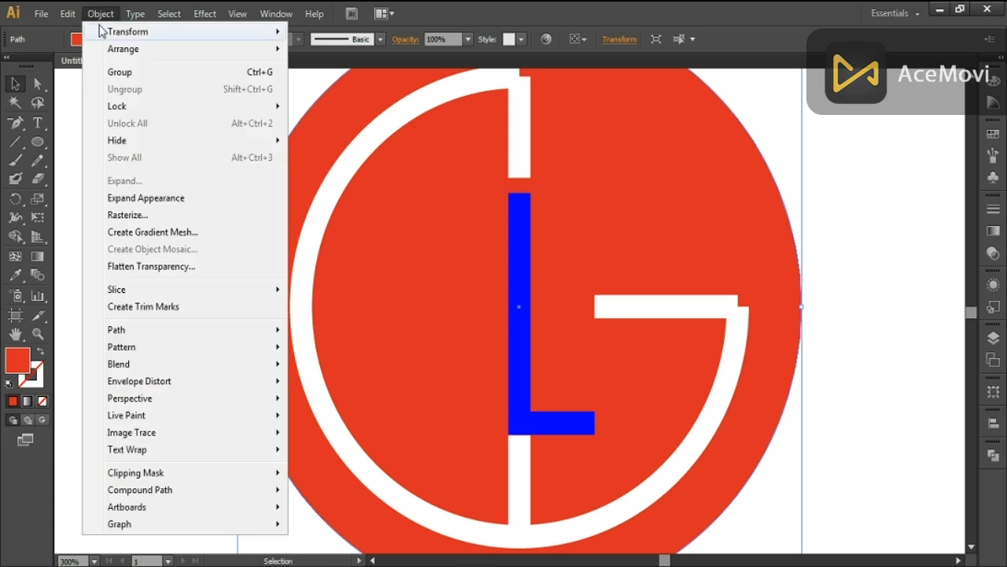
mouse_move(134, 105)
left_click(370, 108)
Join the end of the white arc to the outer end of the white horizontal line to form a single G path
left_click(37, 83)
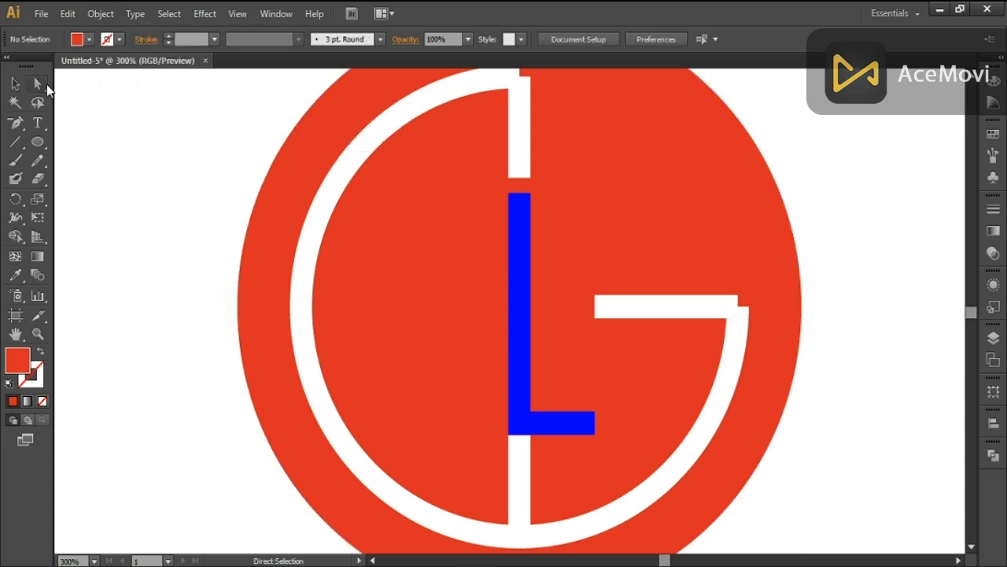
left_click_drag(681, 265, 778, 351)
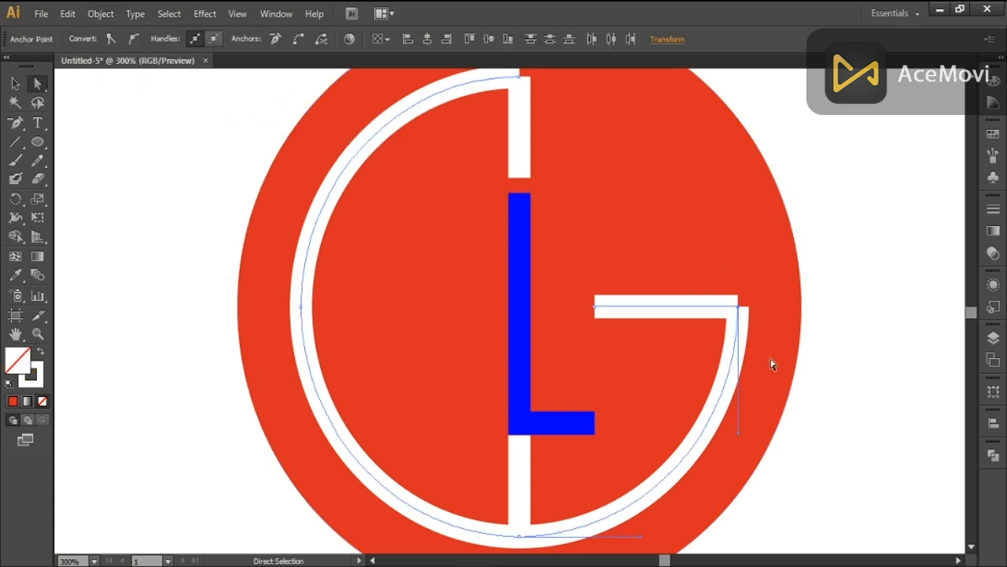
left_click(100, 13)
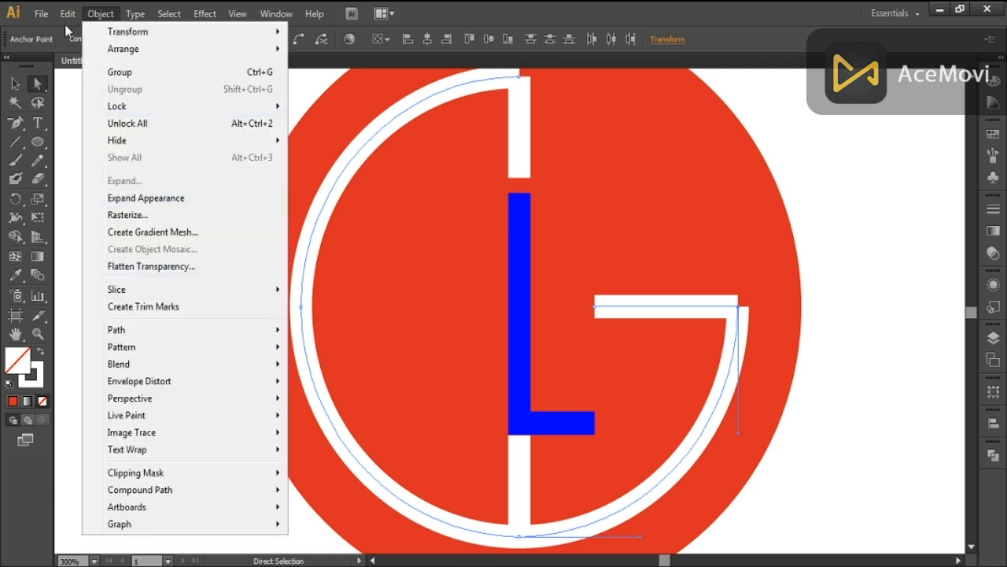
mouse_move(119, 329)
left_click(315, 329)
key("v")
left_click(157, 138)
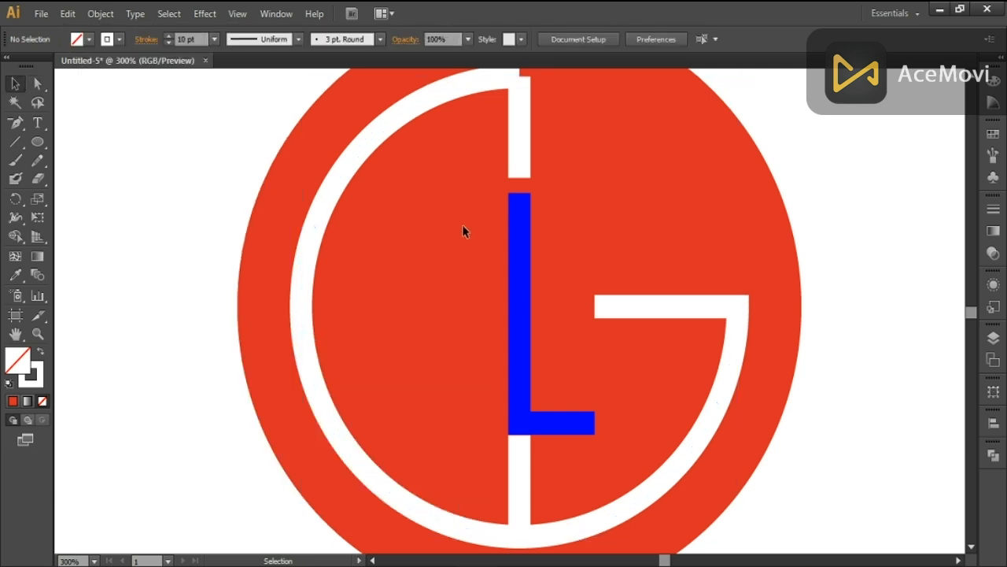
Try aligning the blue L and the two white vertical segments to each other by their horizontal and vertical centers
left_click(518, 300)
left_click(520, 479, "shift")
left_click(517, 125, "shift")
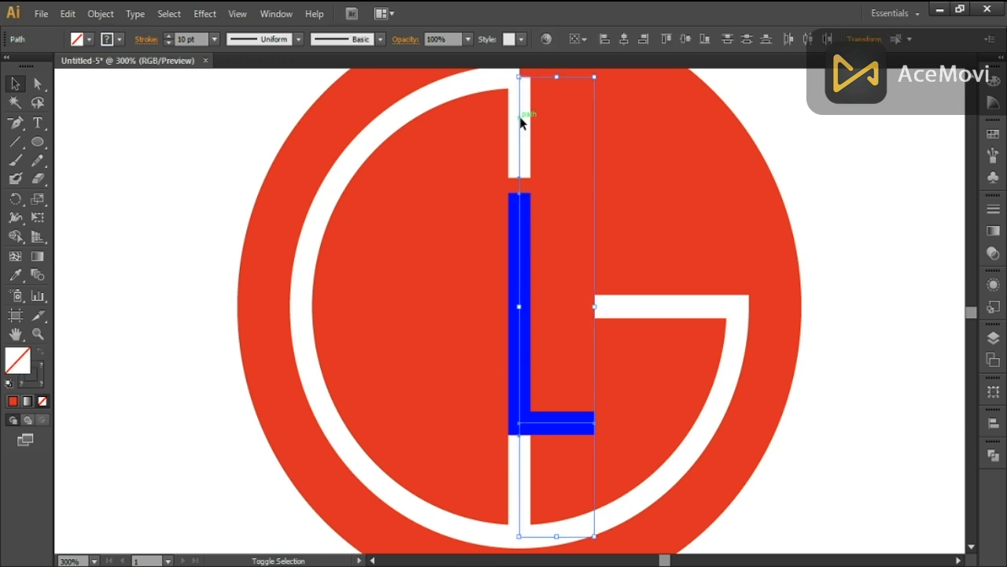
left_click(583, 39)
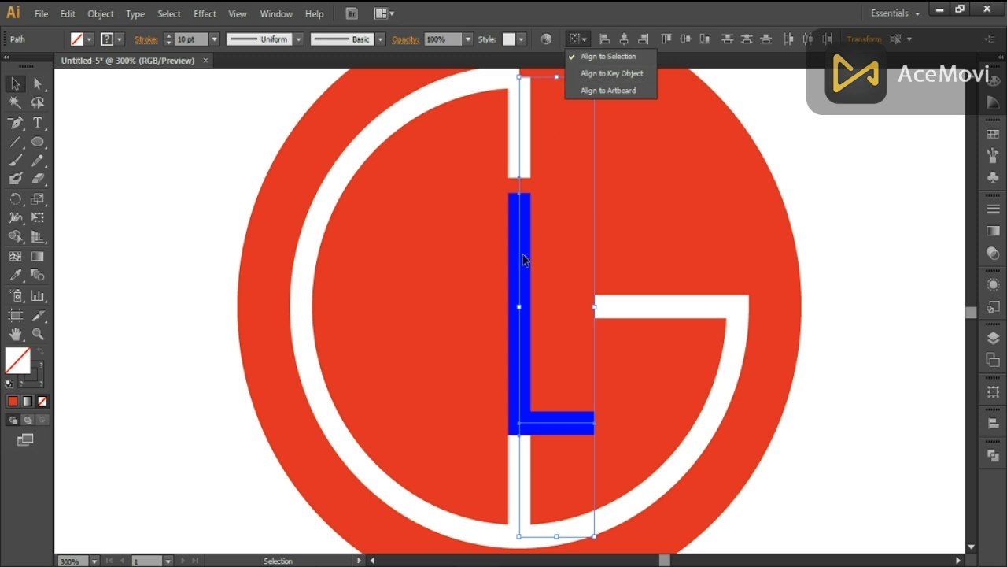
left_click(626, 43)
left_click(626, 44)
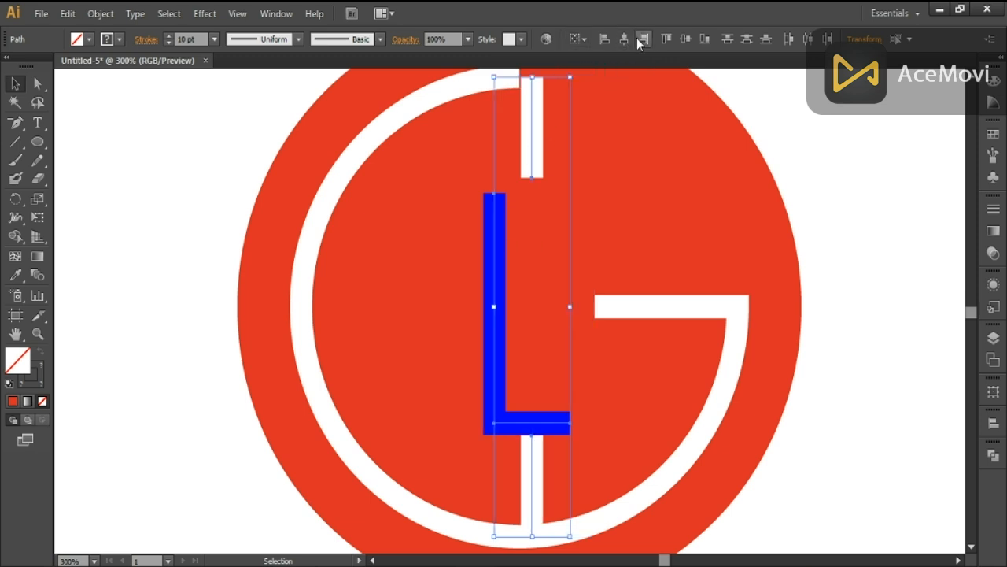
left_click(640, 40)
left_click(684, 37)
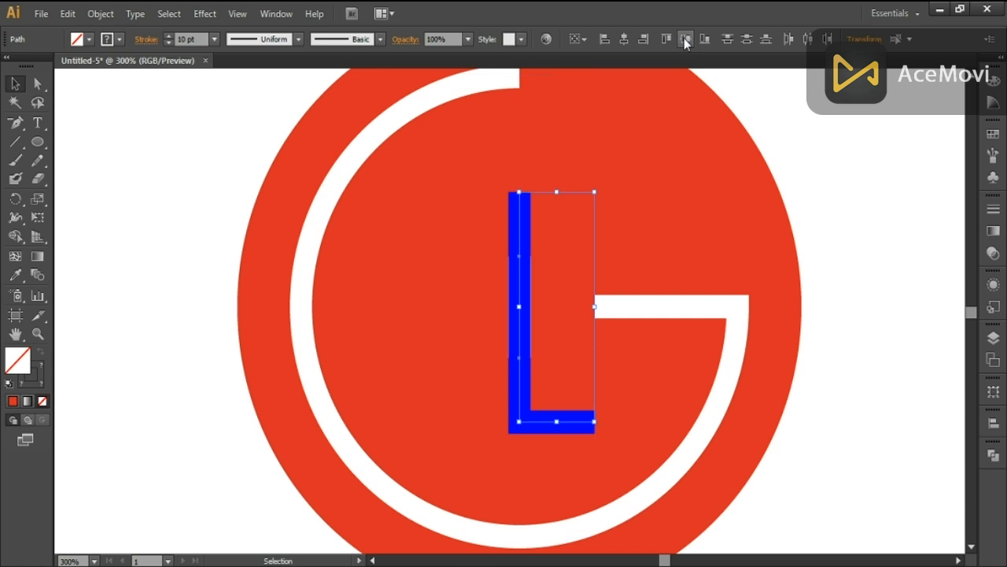
key("ctrl+z")
Distribute the blue L and the two white vertical segments by their vertical and horizontal centers
left_click(753, 37)
left_click(806, 38)
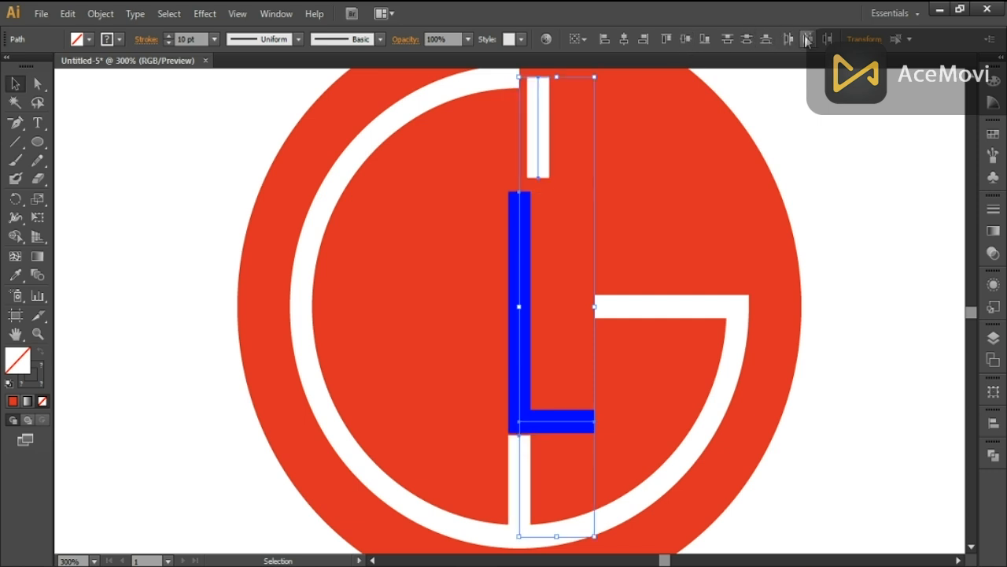
left_click(806, 38)
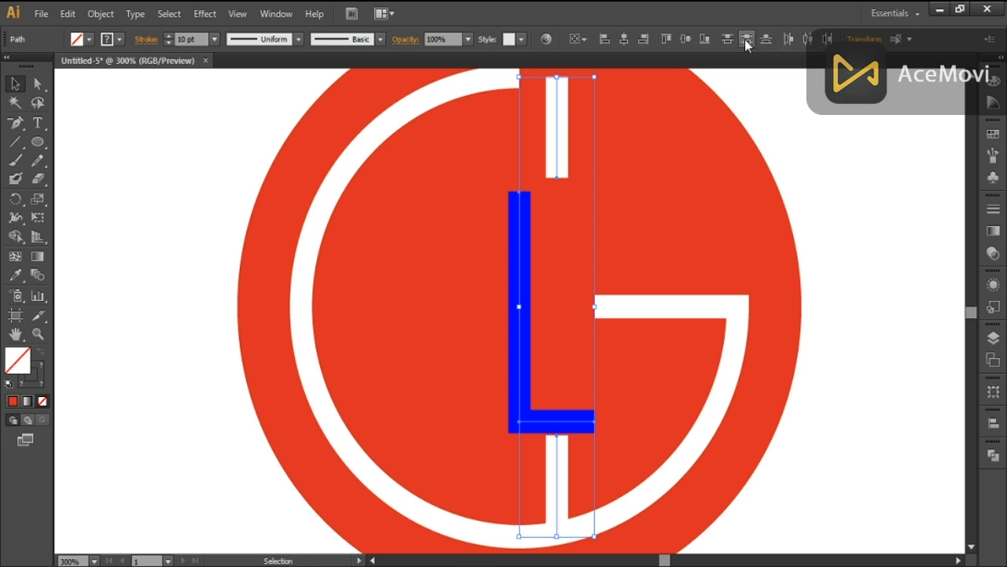
left_click(789, 38)
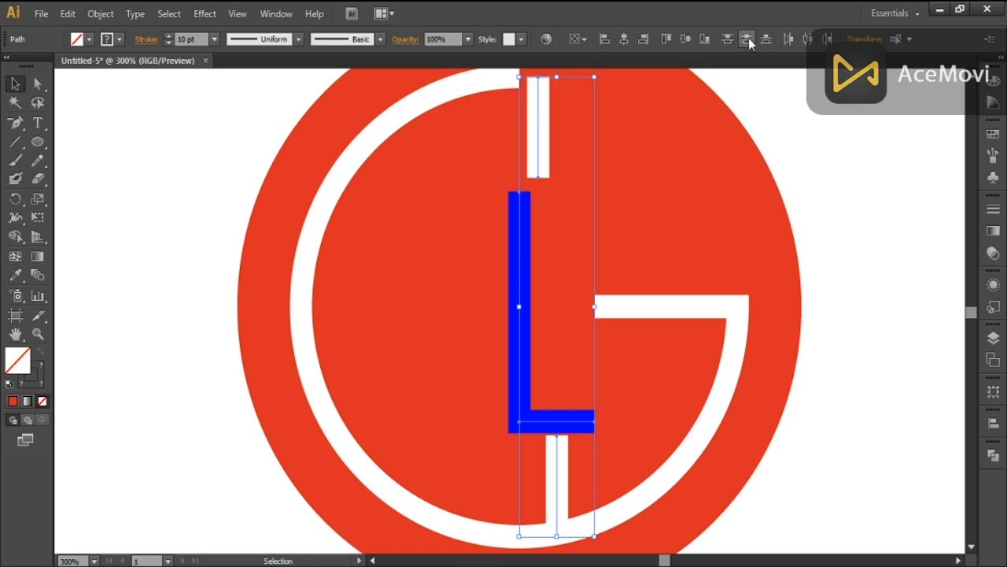
Set the blue L as the key object and distribute the two white vertical segments by horizontal and vertical centers
left_click(581, 39)
left_click(589, 78)
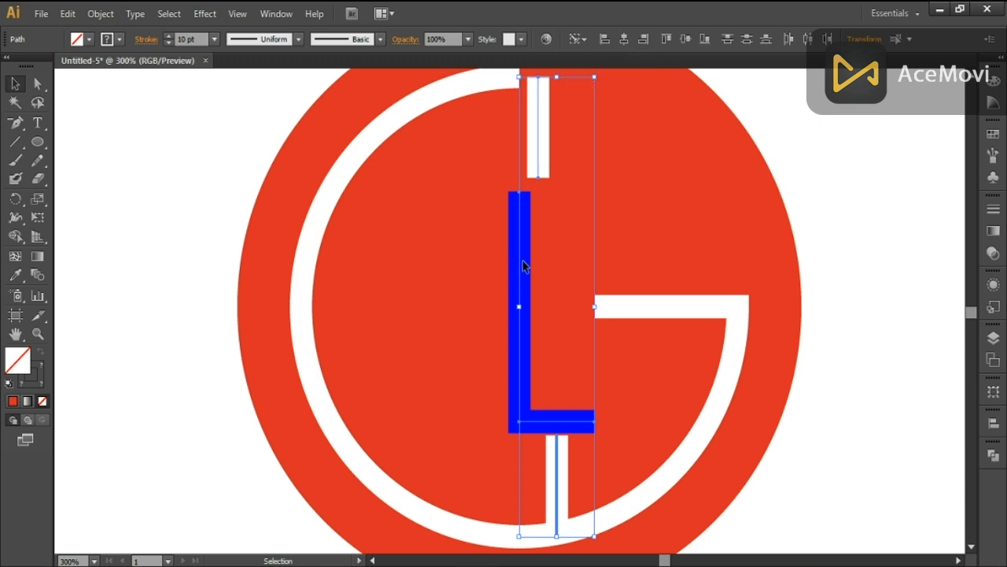
left_click(520, 296)
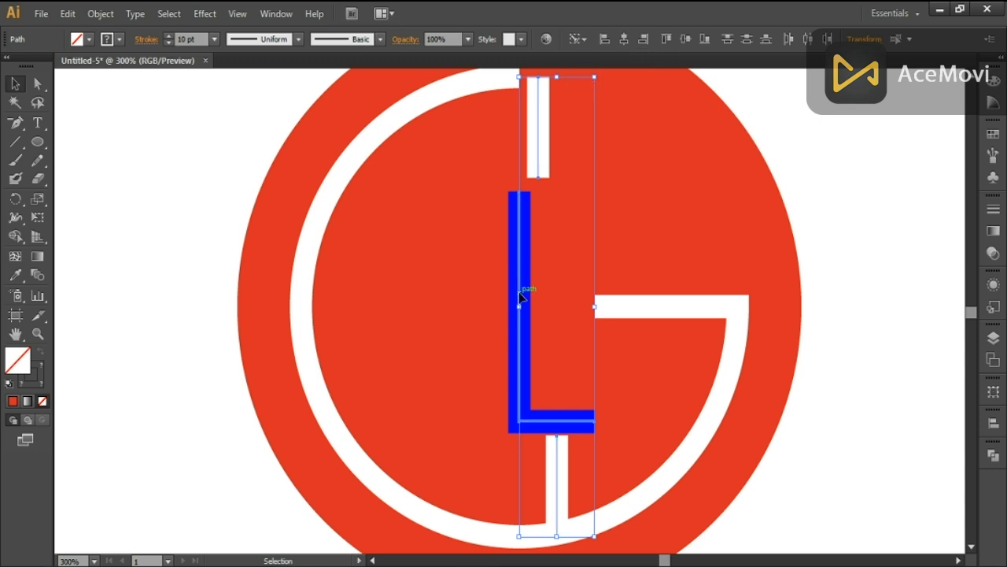
left_click(805, 38)
left_click(745, 40)
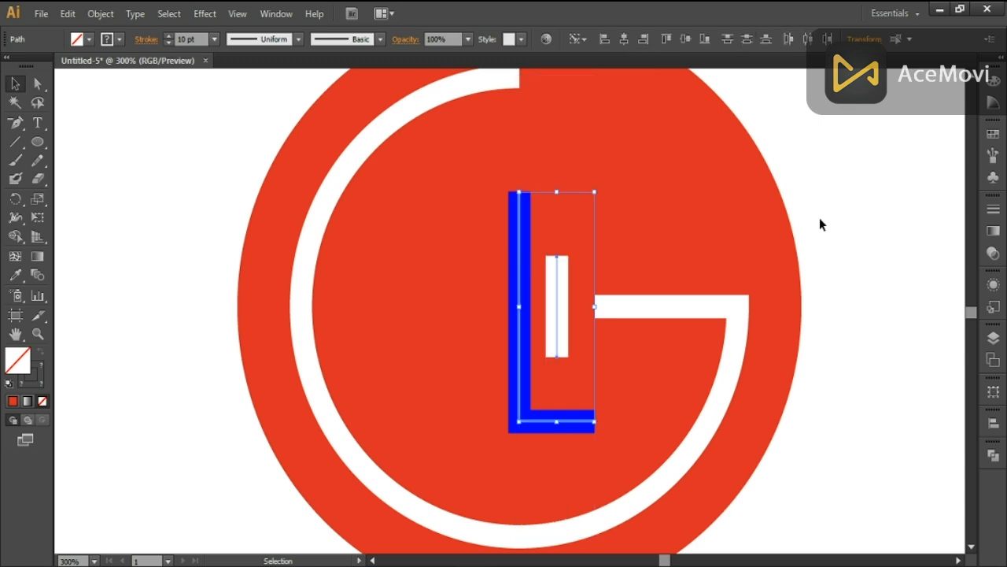
Undo the alignment and distribution changes made to the blue L and the two white vertical segments
key("ctrl+z")
key("ctrl+z")
key("ctrl+z")
key("ctrl+z")
key("ctrl+z")
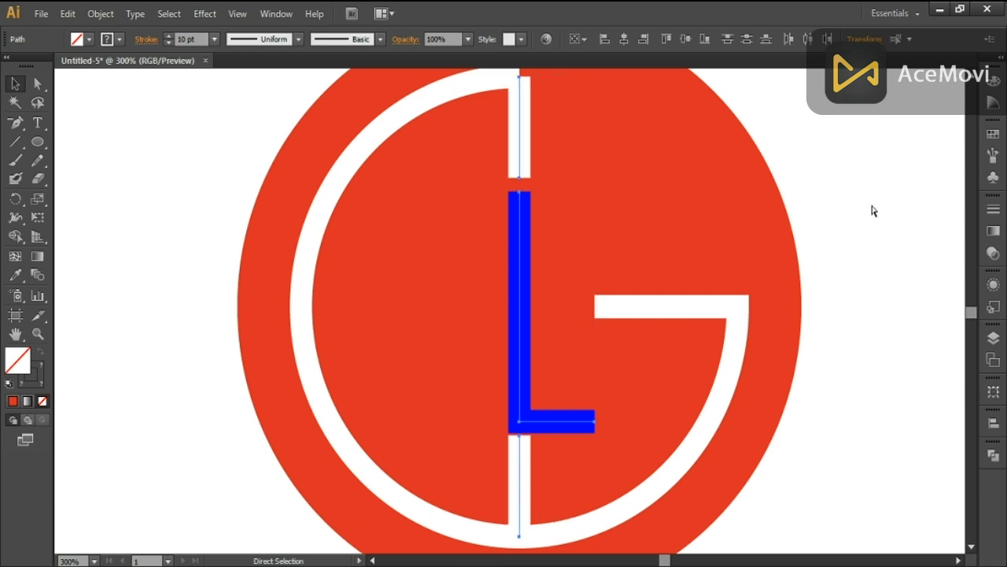
key("ctrl+z")
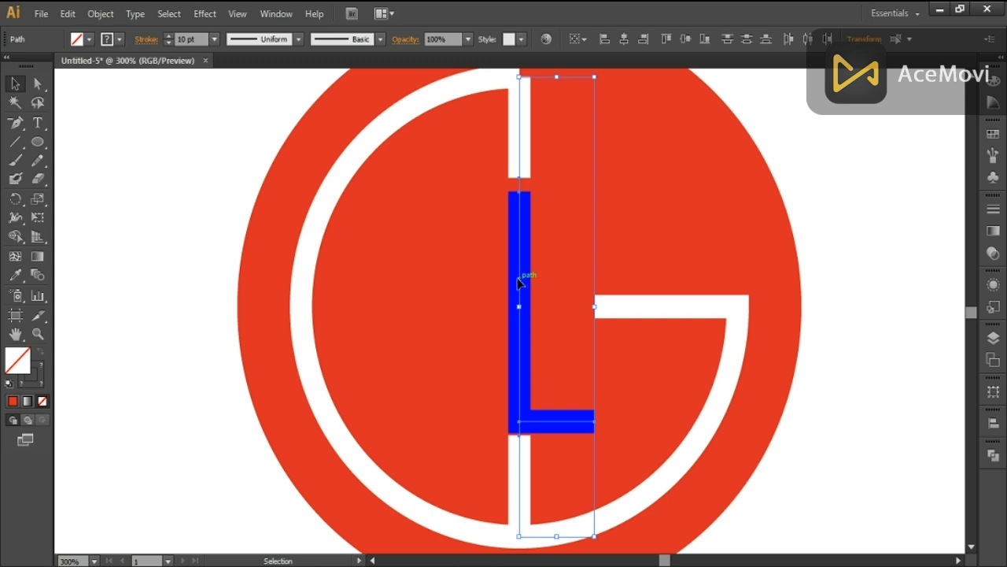
Try distributing the blue L and the two white vertical segments by horizontal centers, aligned to the selection, and undo it
left_click(581, 41)
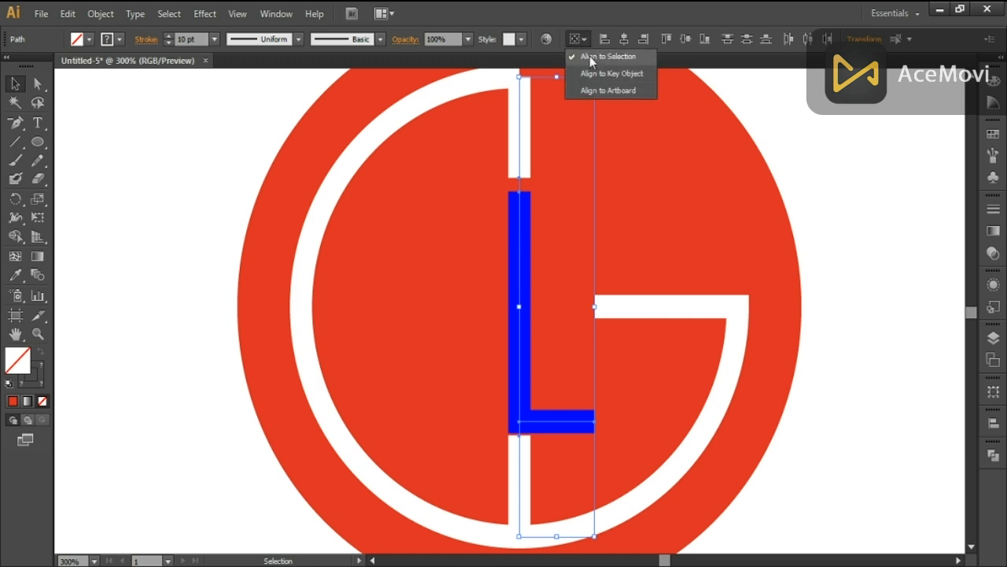
left_click(590, 56)
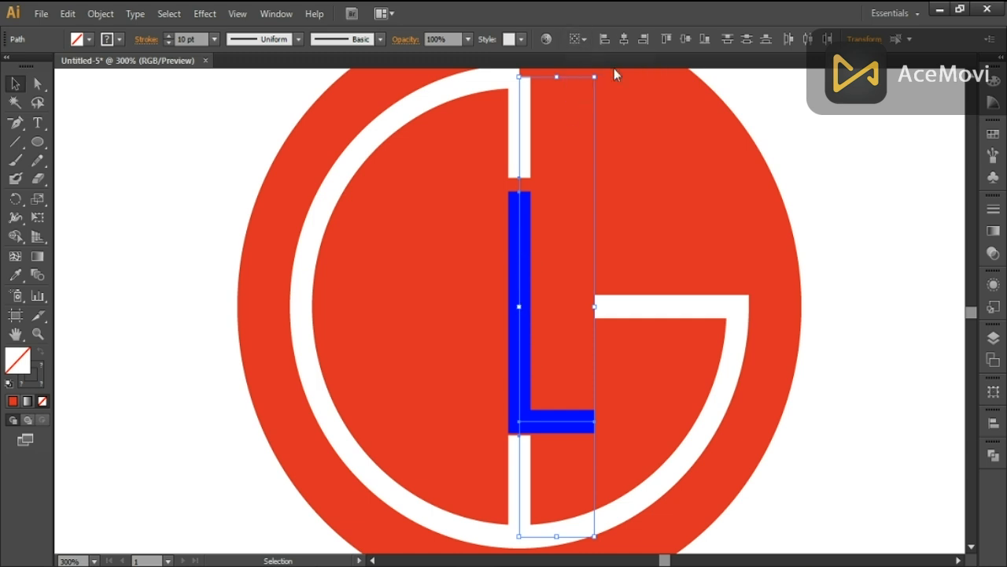
left_click(520, 137)
left_click(805, 40)
key("ctrl+z")
Delete the two white vertical segments above and below the blue L
left_click(862, 272)
left_click(522, 128)
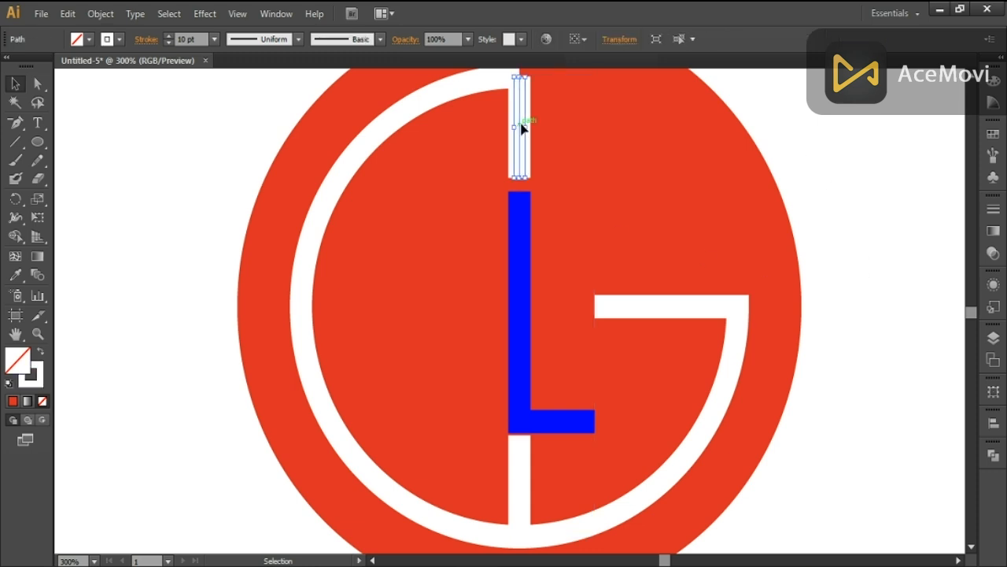
key("Delete")
left_click(521, 464)
key("Delete")
Change the L's stroke color from blue to white and deselect it
left_click(517, 343)
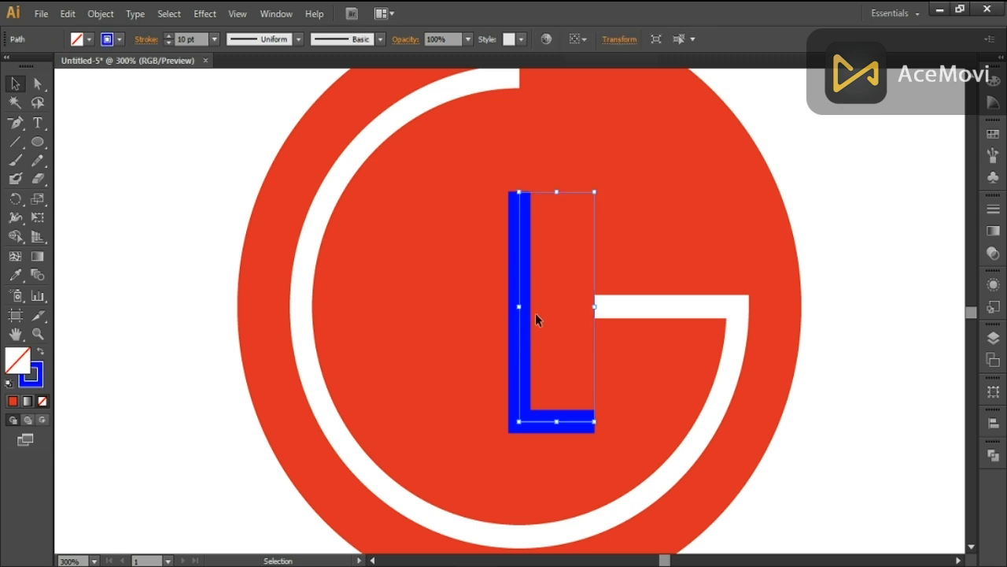
left_click(118, 40)
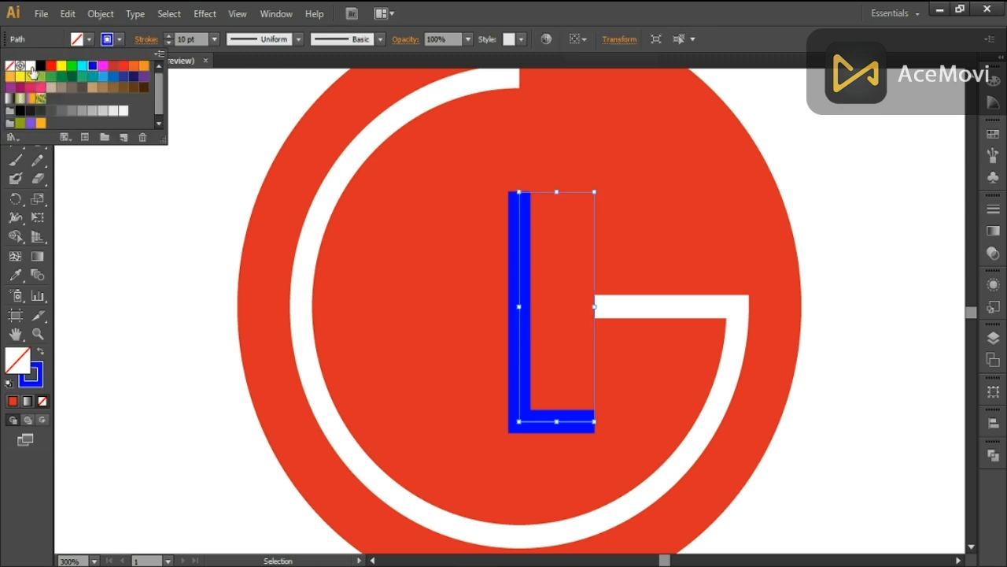
left_click(29, 67)
left_click(159, 211)
left_click(157, 210)
Draw a small circle inside the G beside the L's upper end and give it a white fill with no stroke
key("l")
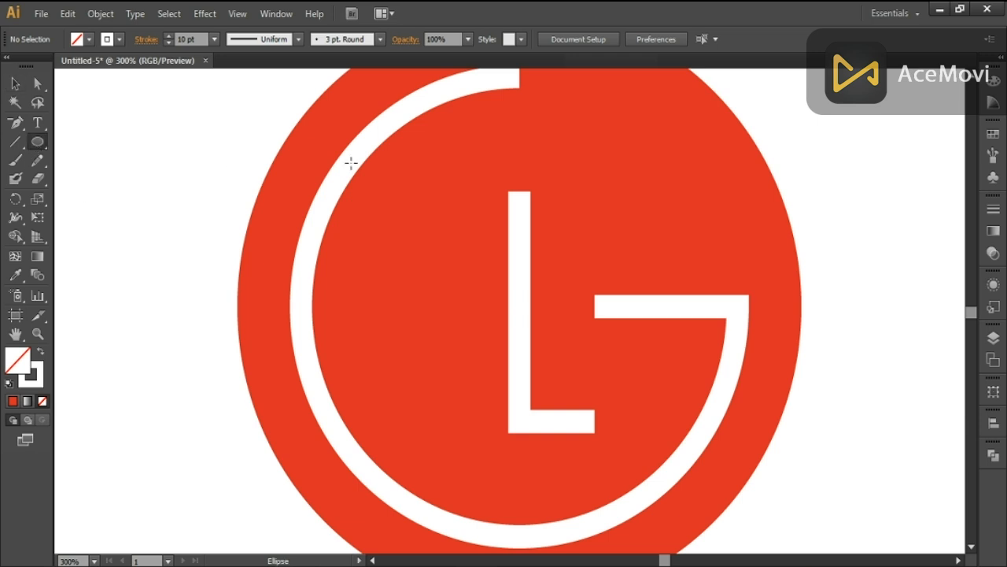
mouse_move(394, 191)
left_mouse_down()
mouse_move(445, 228)
mouse_move(458, 260)
left_mouse_up()
left_click(43, 351)
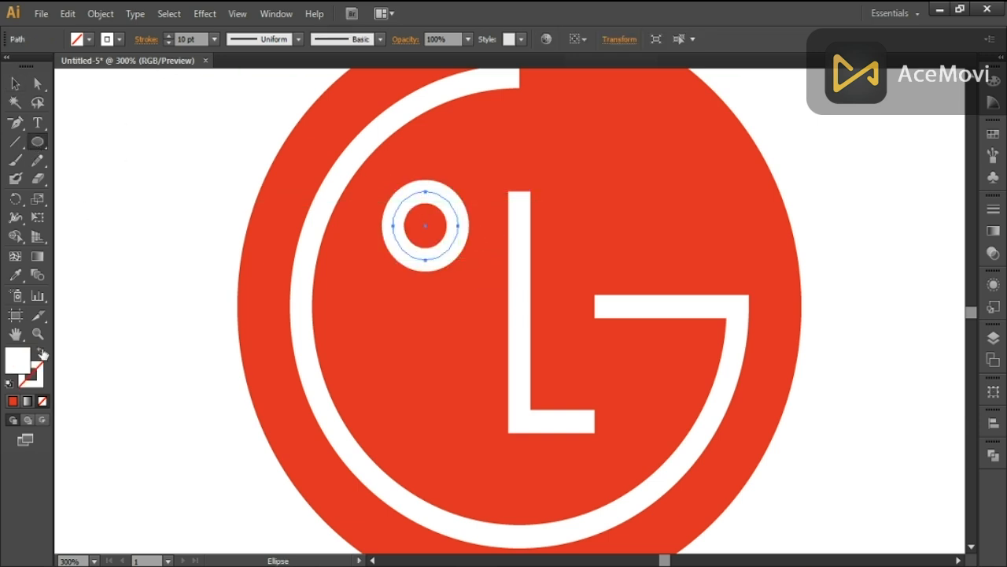
left_click(16, 82)
left_click(200, 169)
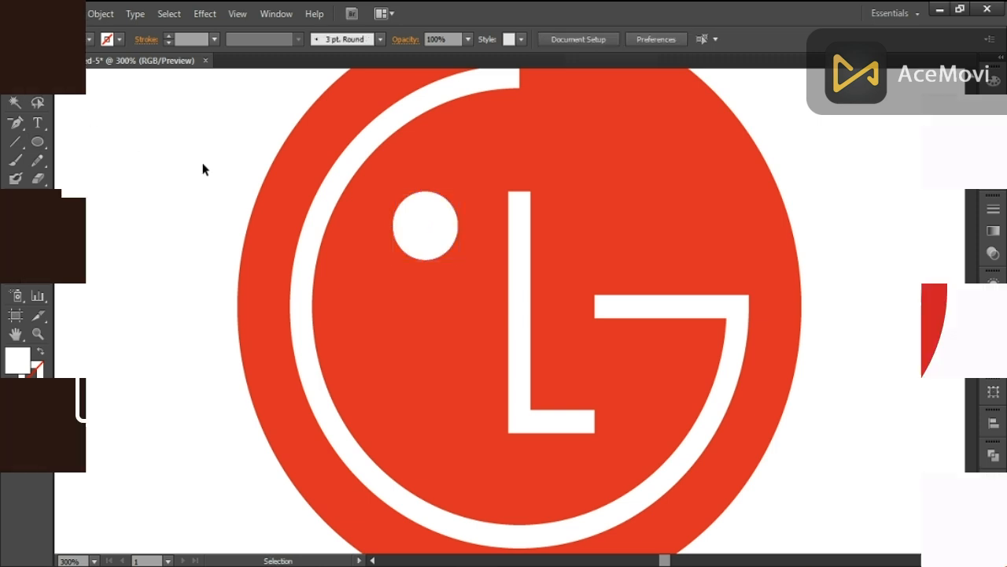